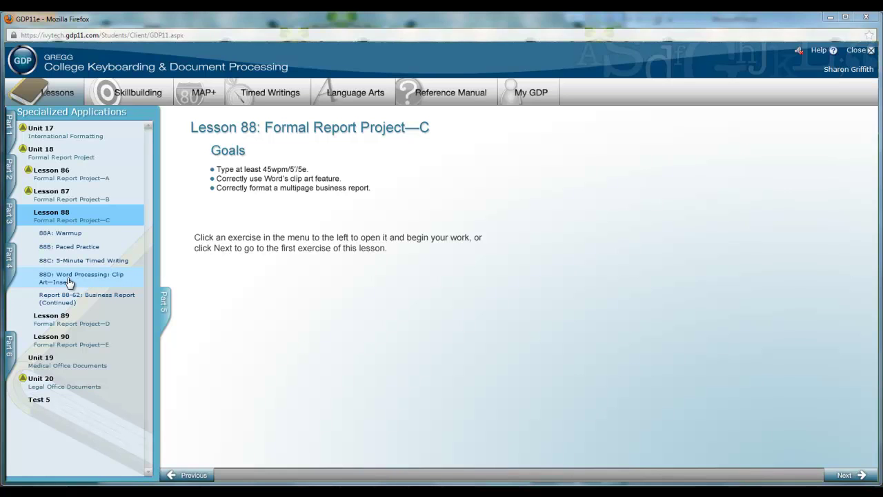
# Open the Report 88-62: Business Report (Continued) exercise from the Lesson 88 exercise list
pyautogui.click(69, 280)
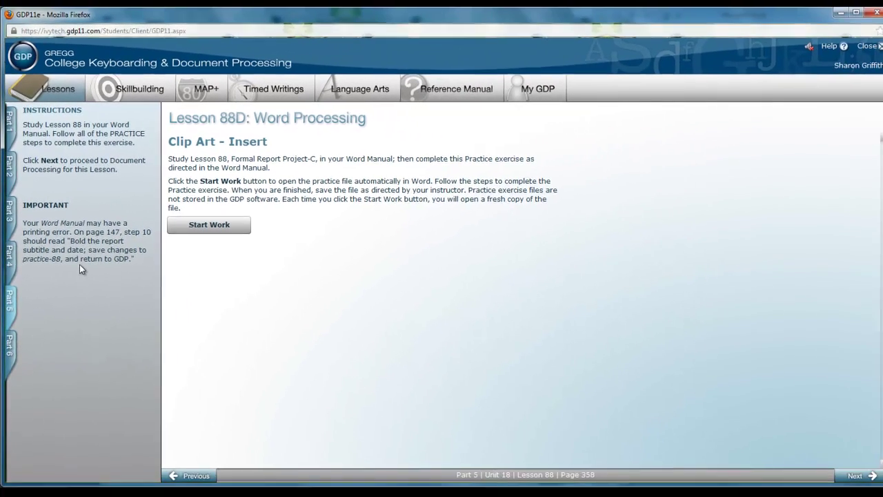
pyautogui.click(7, 257)
pyautogui.click(75, 296)
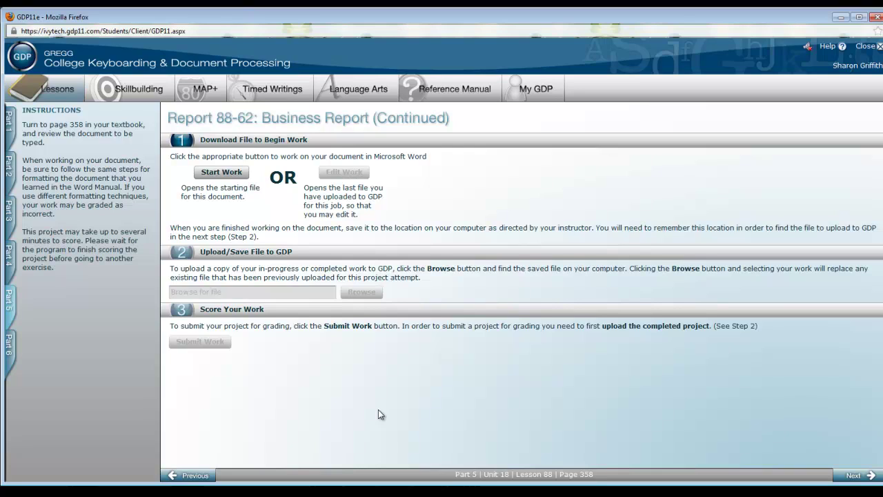
# Start work and open GDP11-2007-Unit18_Rep087-61-S.docx in Word
pyautogui.click(221, 173)
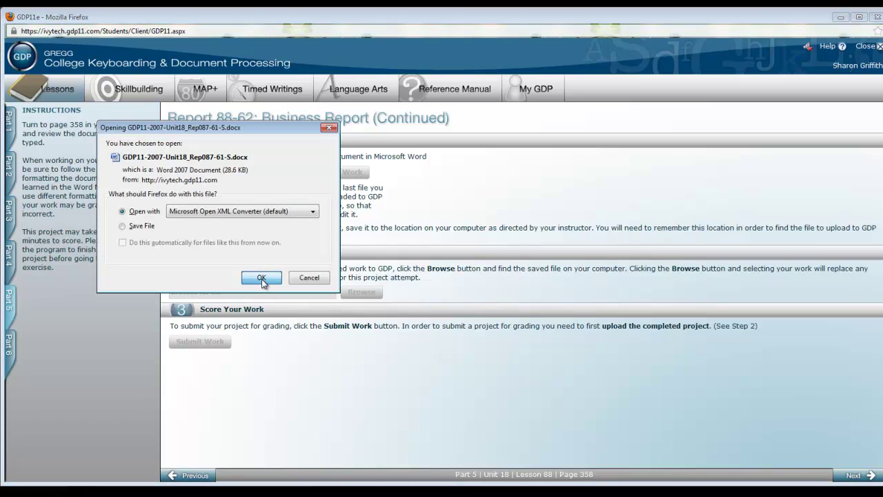
pyautogui.press('Return')
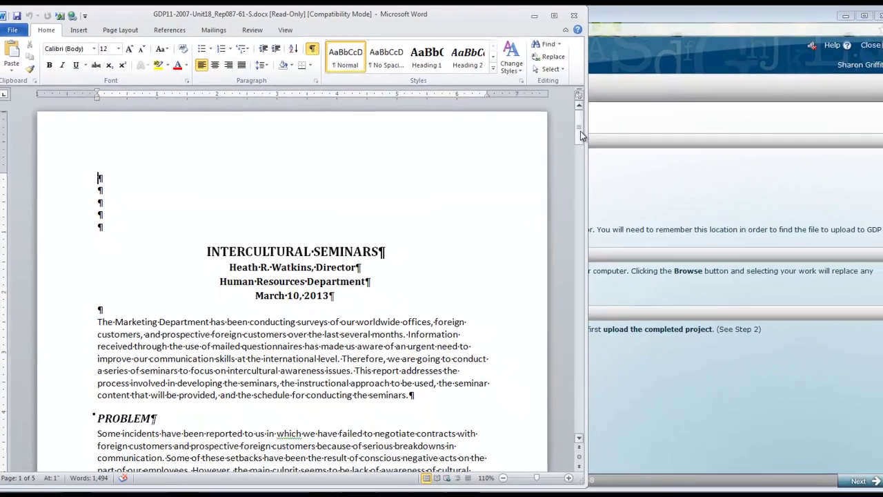
# Paste the remaining report text on new lines after the paragraph ending 'reported.'
pyautogui.moveTo(811, 190); pyautogui.dragTo(816, 248)
pyautogui.moveTo(578, 176); pyautogui.dragTo(584, 392)
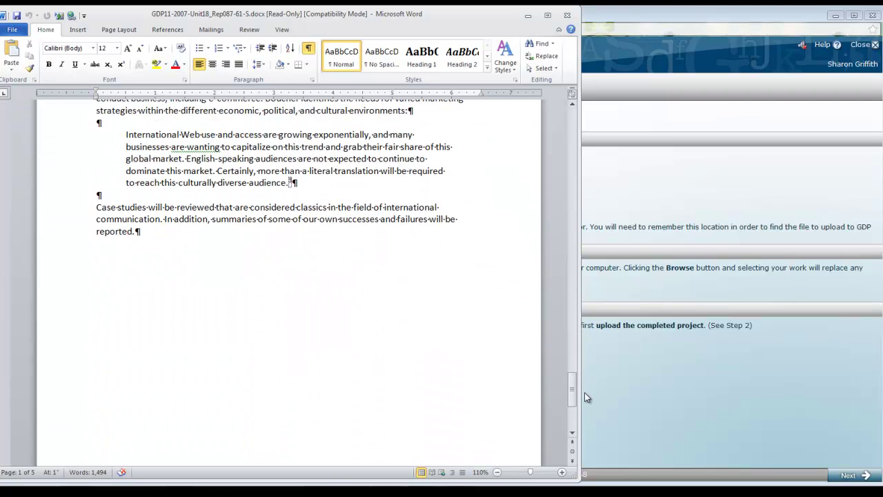
pyautogui.click(293, 265)
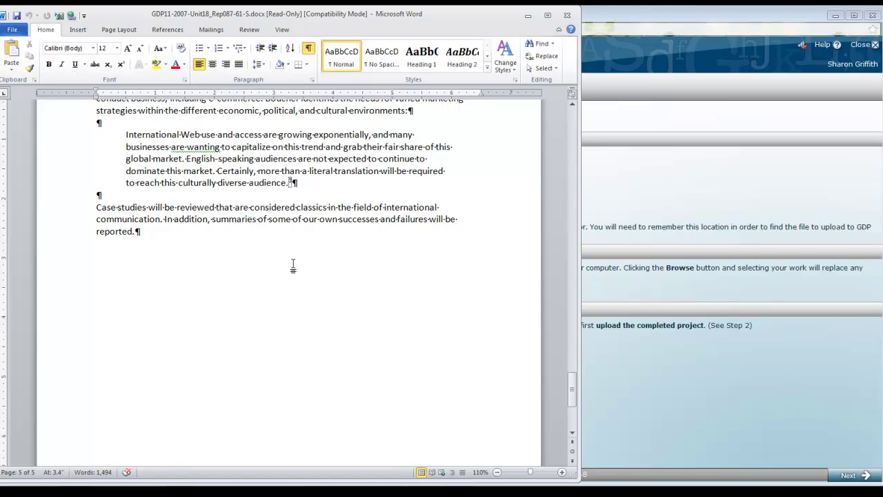
pyautogui.press('Return')
pyautogui.press('Return')
pyautogui.hotkey('ctrl', 'v')
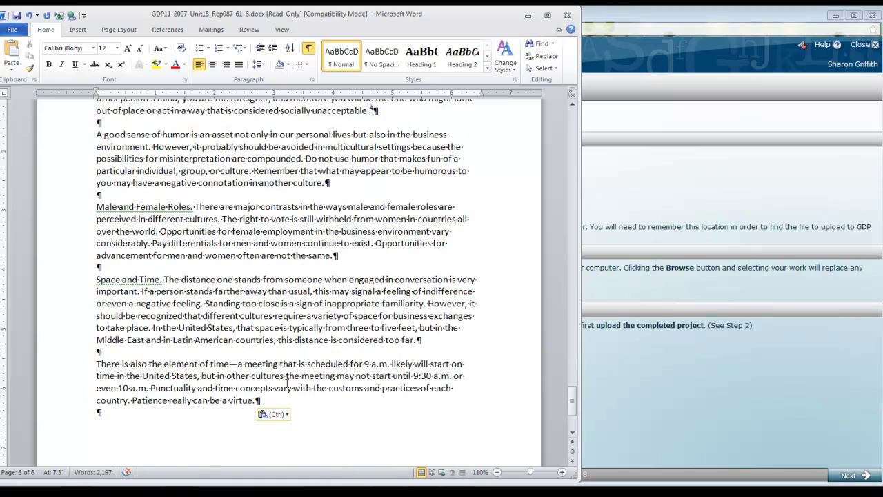
pyautogui.scroll(15, 358, 314)
pyautogui.scroll(-3, 358, 314)
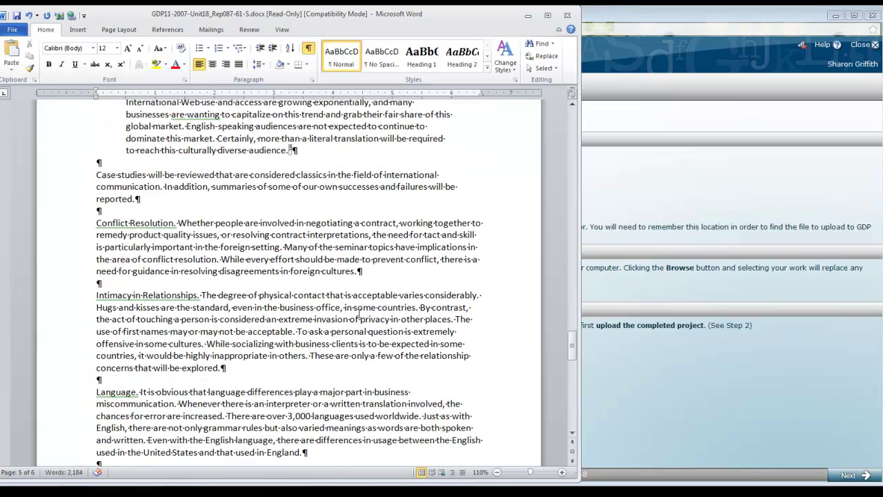
pyautogui.scroll(-4, 359, 314)
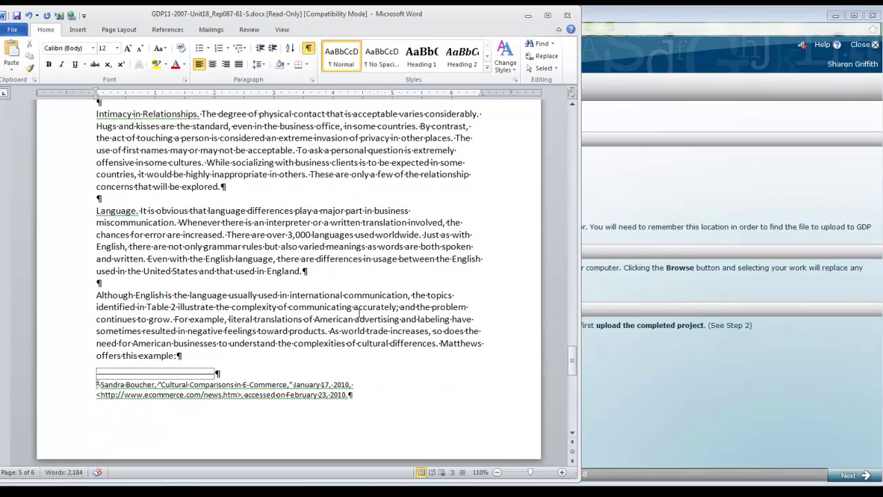
pyautogui.scroll(-8, 358, 314)
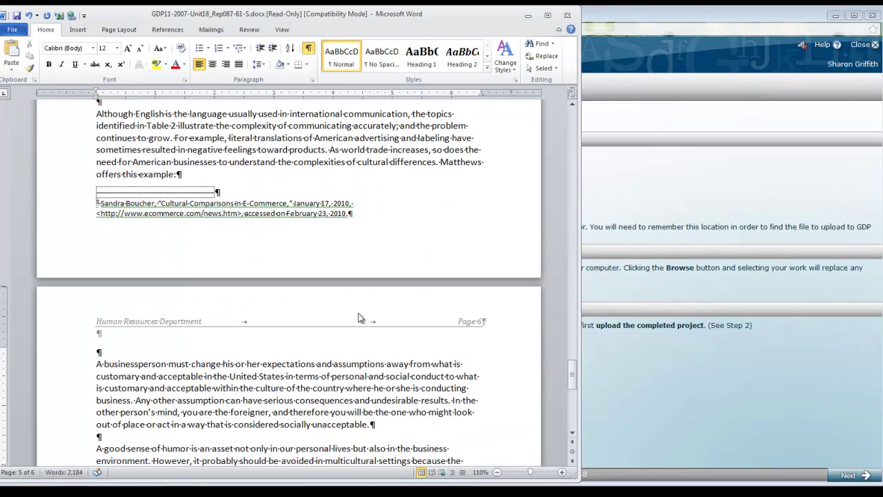
pyautogui.scroll(-5, 359, 314)
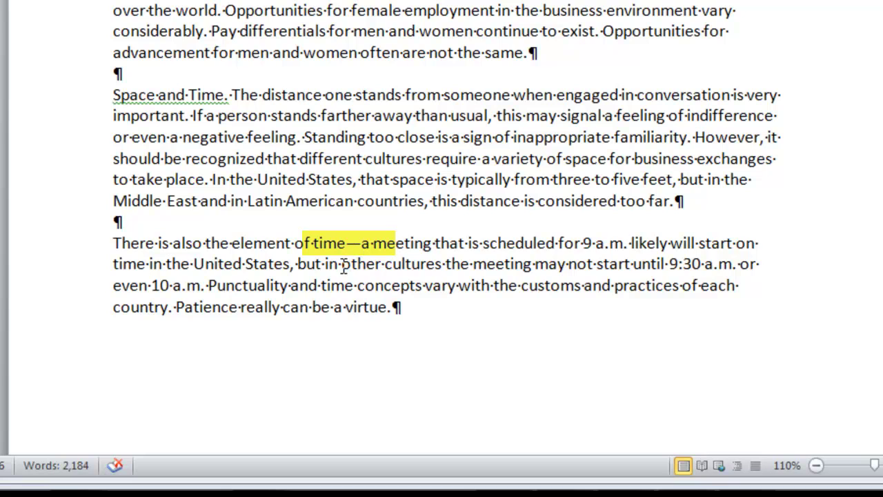
pyautogui.moveTo(348, 246); pyautogui.dragTo(361, 247)
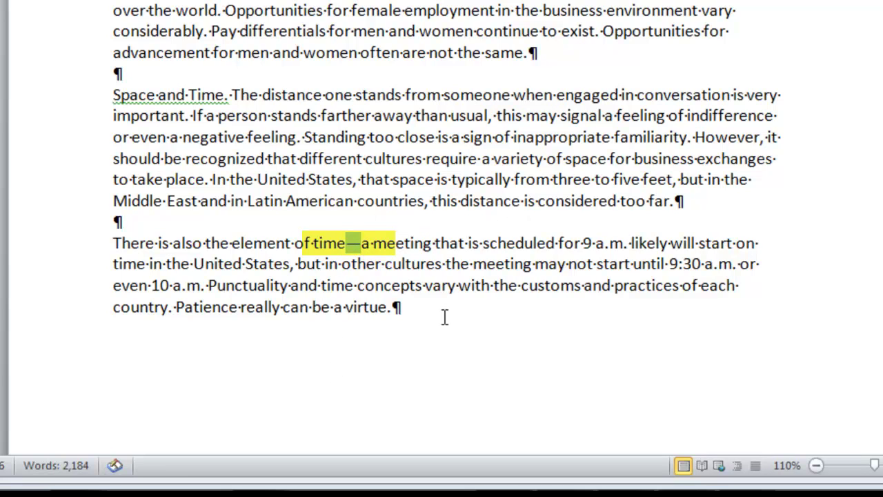
pyautogui.scroll(12, 449, 293)
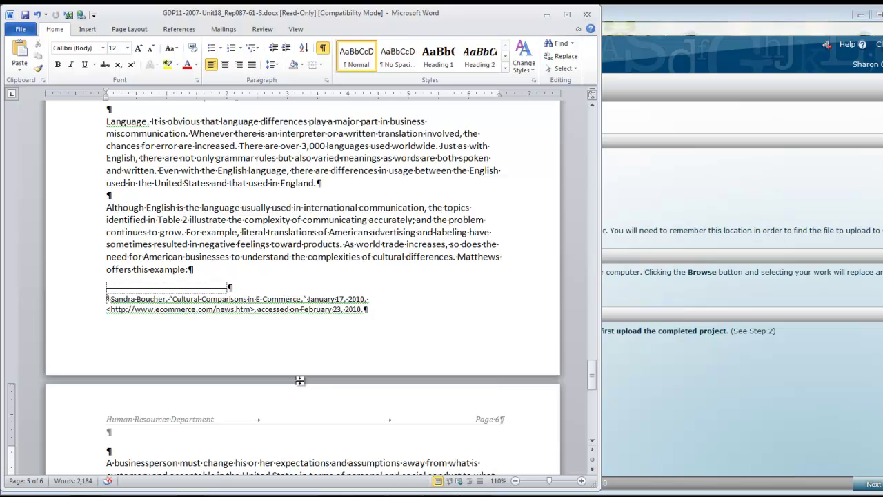
# Give the paragraph beginning 'A businessperson must change' 0.5" left and right indents
pyautogui.scroll(-1, 300, 380)
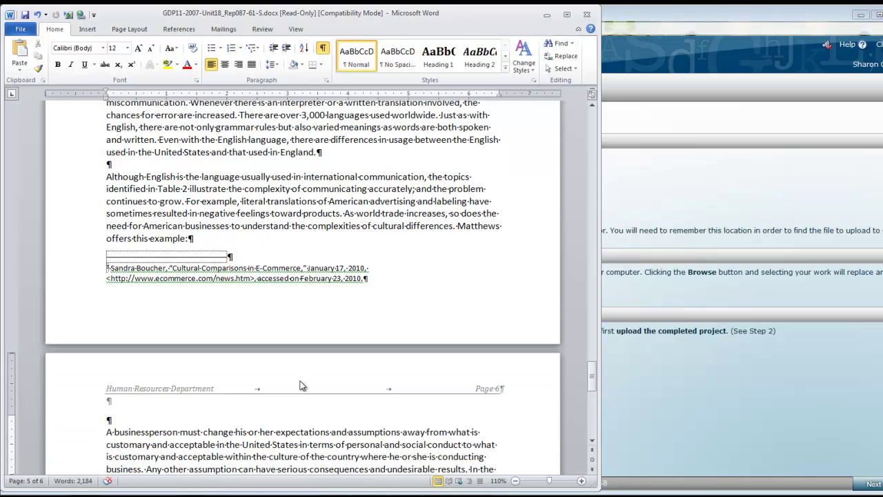
pyautogui.scroll(-1, 299, 384)
pyautogui.scroll(4, 299, 384)
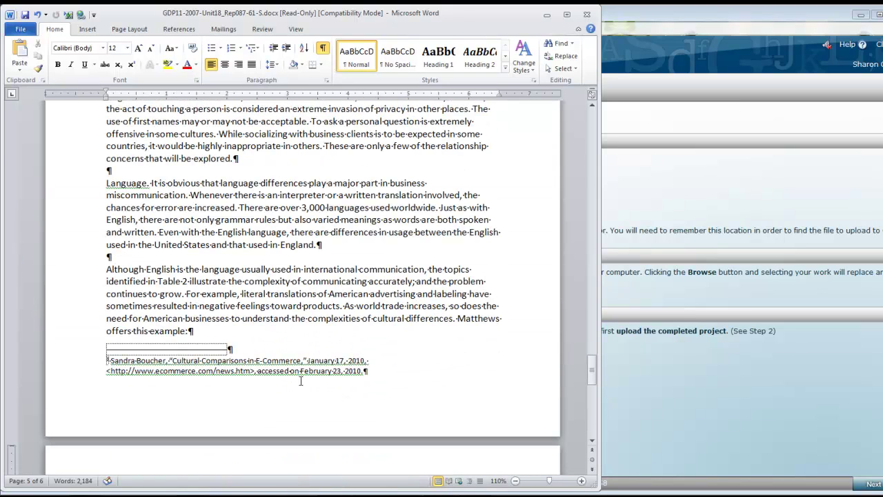
pyautogui.scroll(-4, 231, 352)
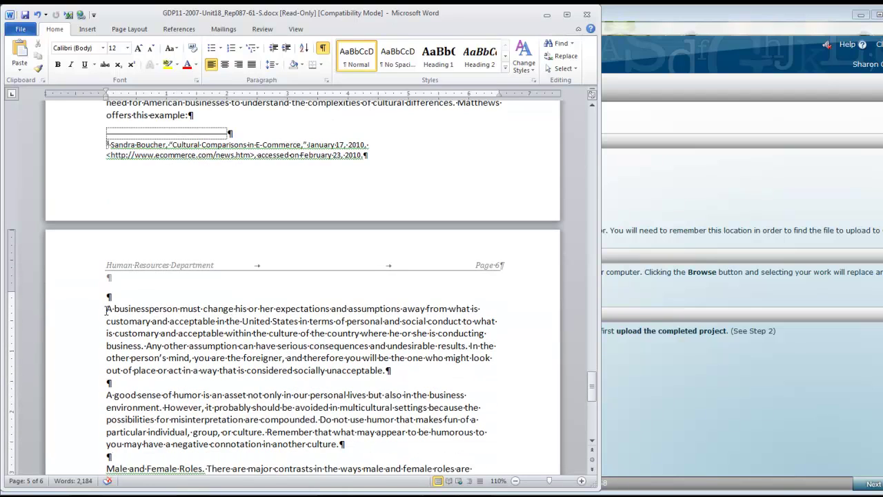
pyautogui.moveTo(107, 311); pyautogui.dragTo(389, 371)
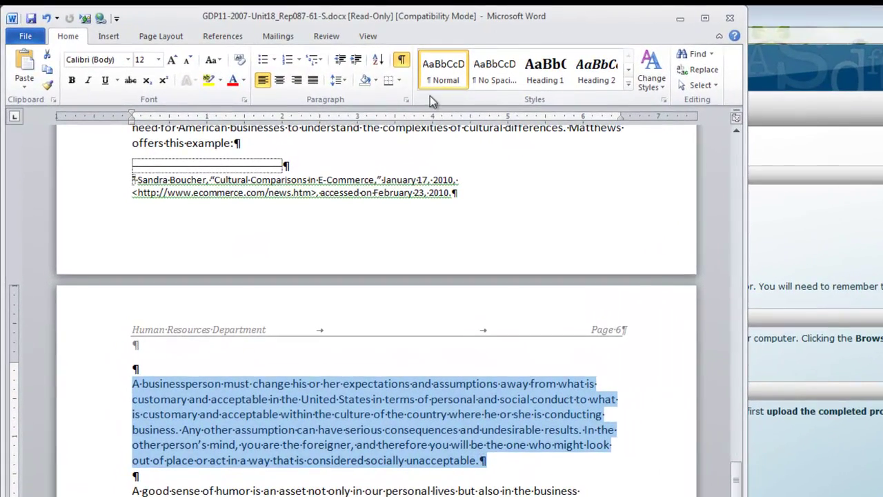
pyautogui.click(406, 101)
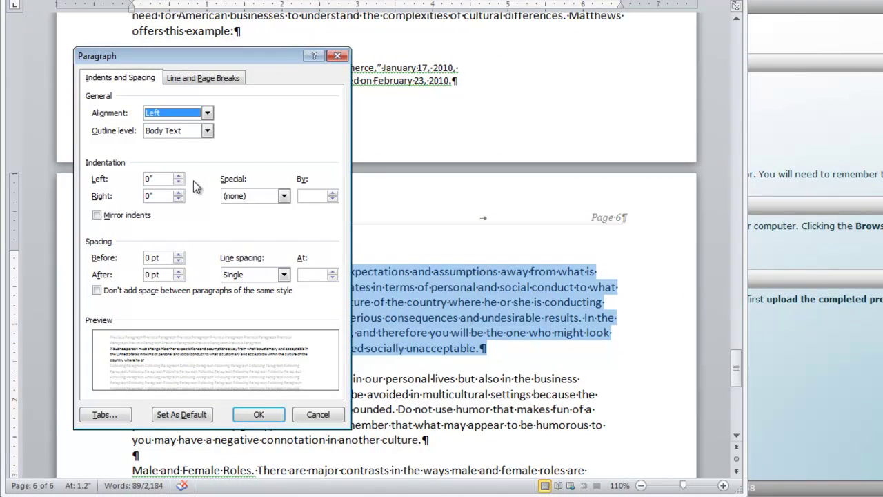
pyautogui.click(178, 177)
pyautogui.click(178, 178)
pyautogui.click(178, 178)
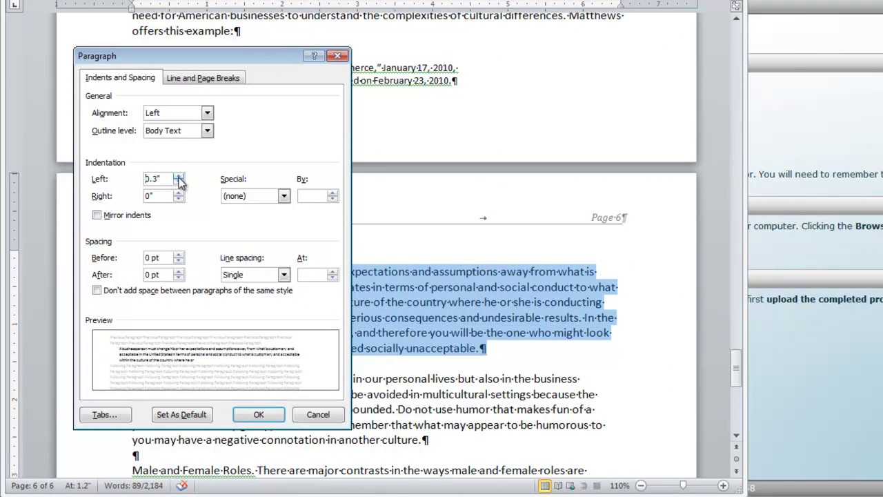
pyautogui.click(178, 177)
pyautogui.click(178, 178)
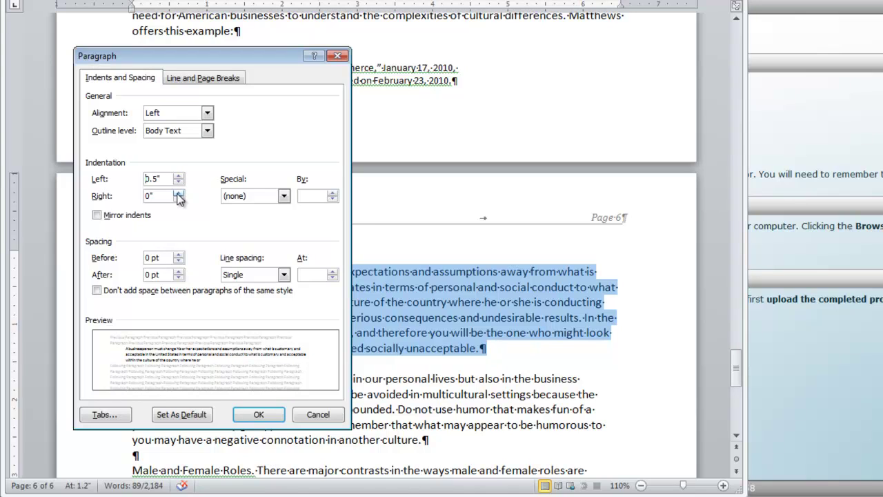
pyautogui.click(178, 193)
pyautogui.click(178, 192)
pyautogui.click(178, 192)
pyautogui.click(178, 192)
pyautogui.click(178, 193)
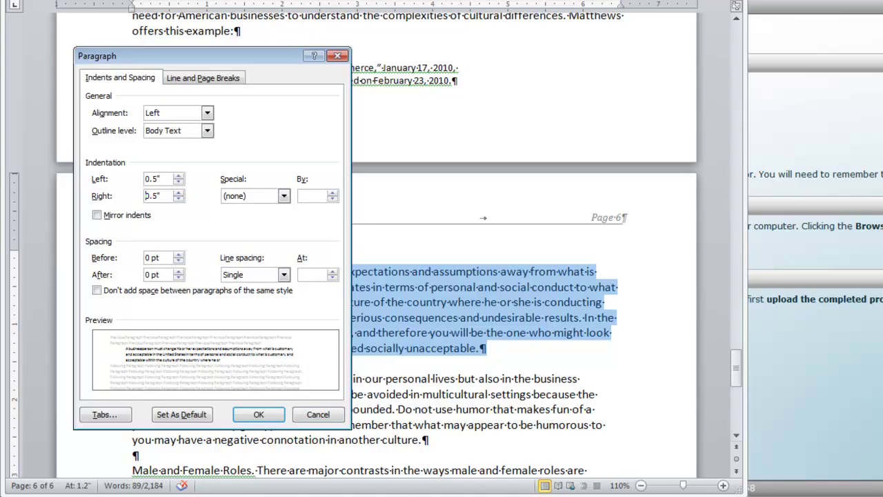
pyautogui.click(258, 414)
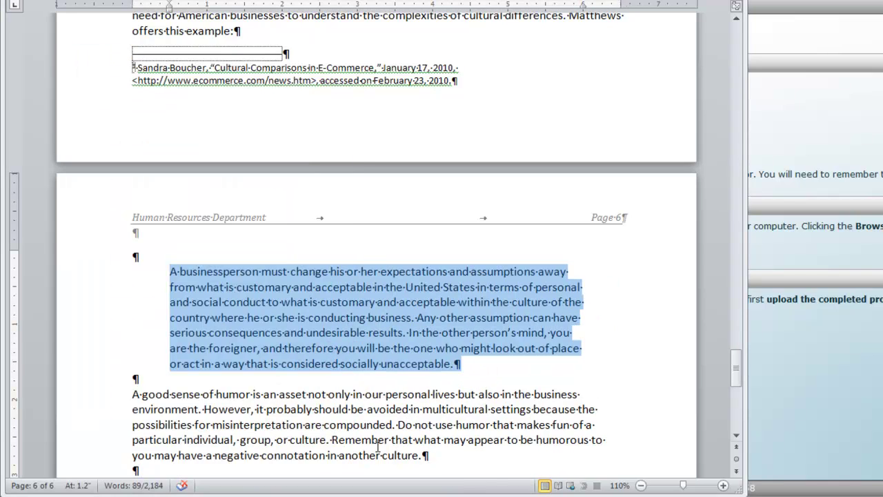
pyautogui.click(181, 433)
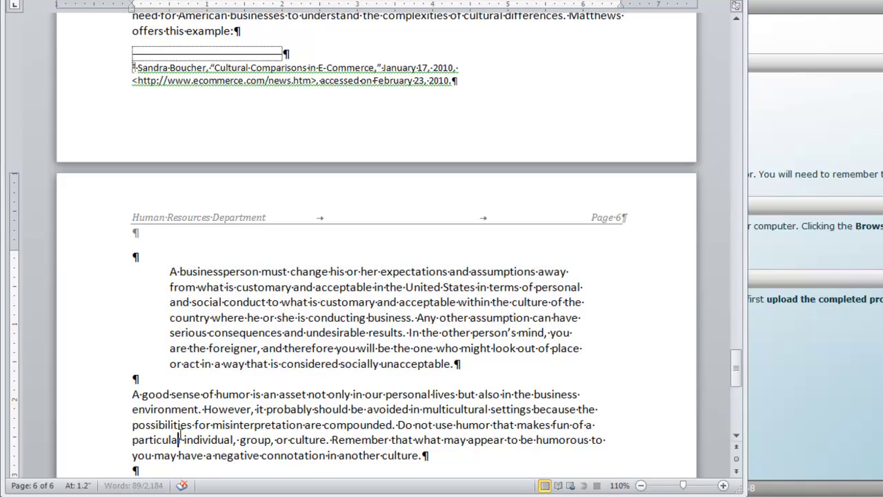
# Review the text after the quote, placing the cursor before 'A good sense of humor'
pyautogui.scroll(-3, 262, 427)
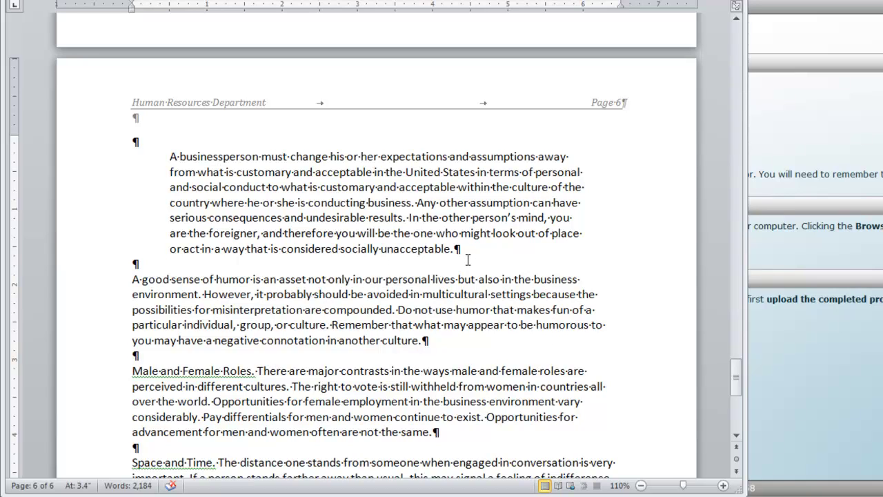
pyautogui.click(128, 282)
pyautogui.scroll(2, 228, 420)
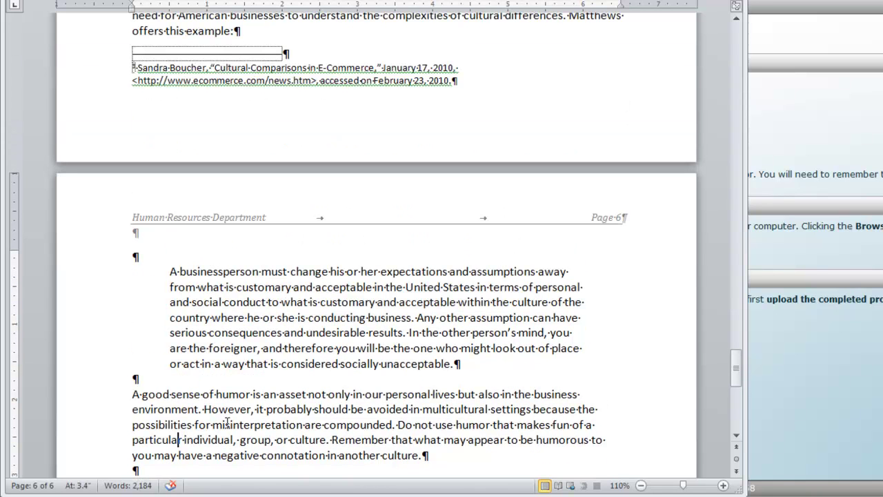
pyautogui.scroll(-2, 308, 378)
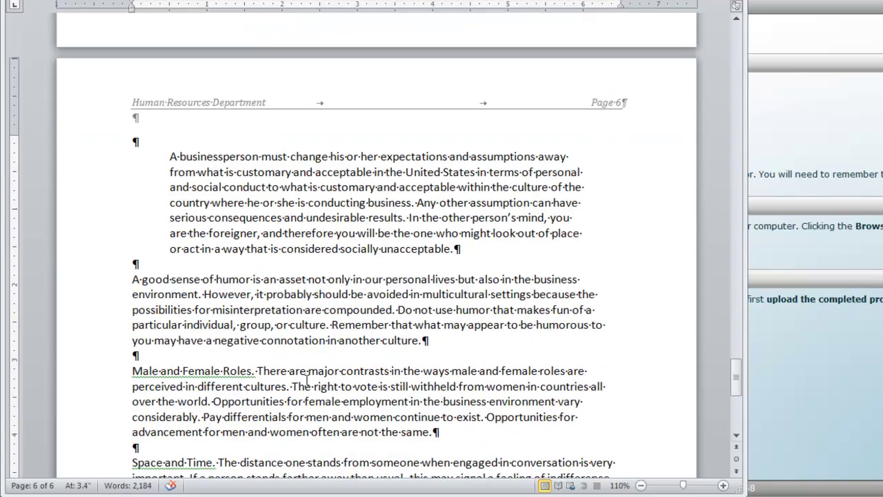
pyautogui.scroll(-3, 325, 356)
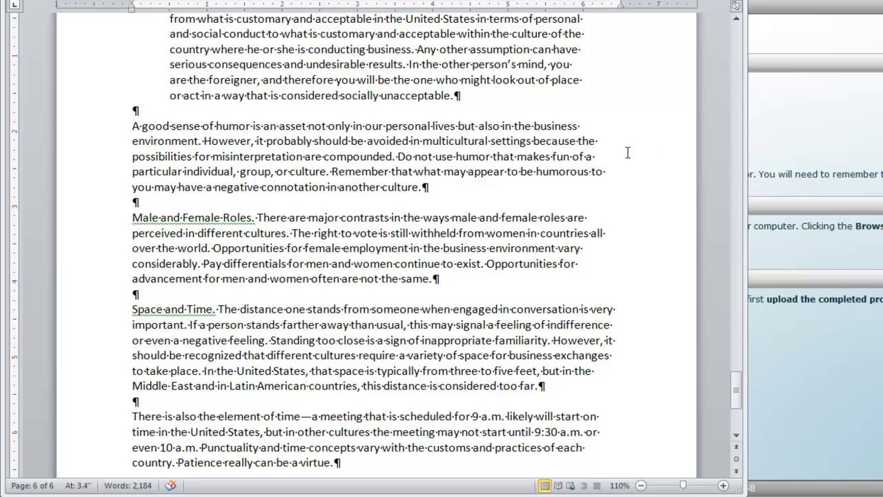
pyautogui.scroll(2, 617, 165)
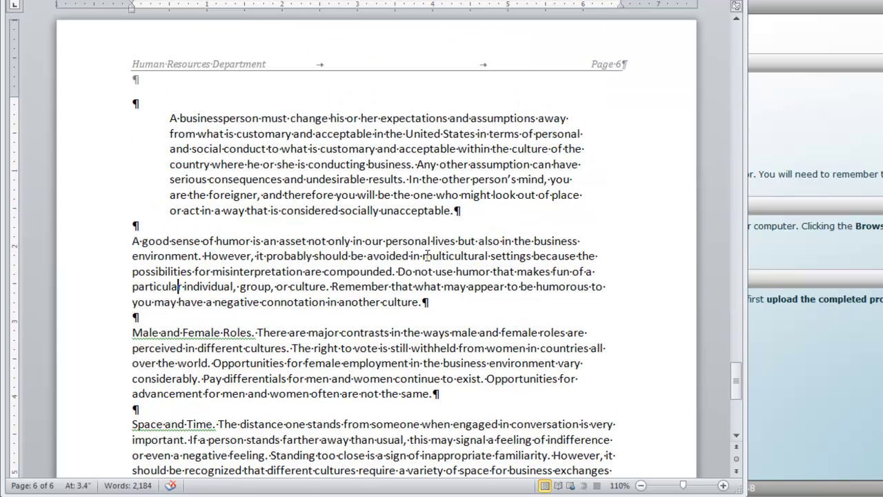
# Footnote the quote: author, italic Comparing Cultural Differences, Grant Publishing Company, Los Angeles, 2010, p. 37
pyautogui.click(455, 210)
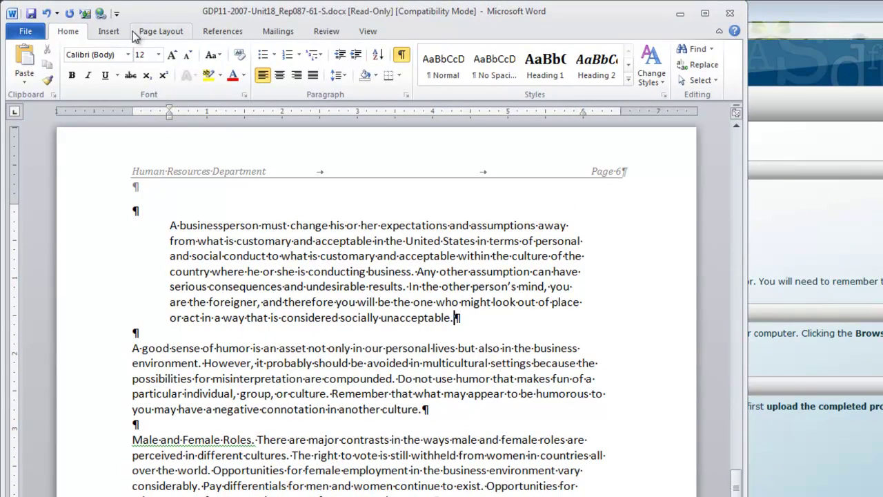
pyautogui.click(232, 40)
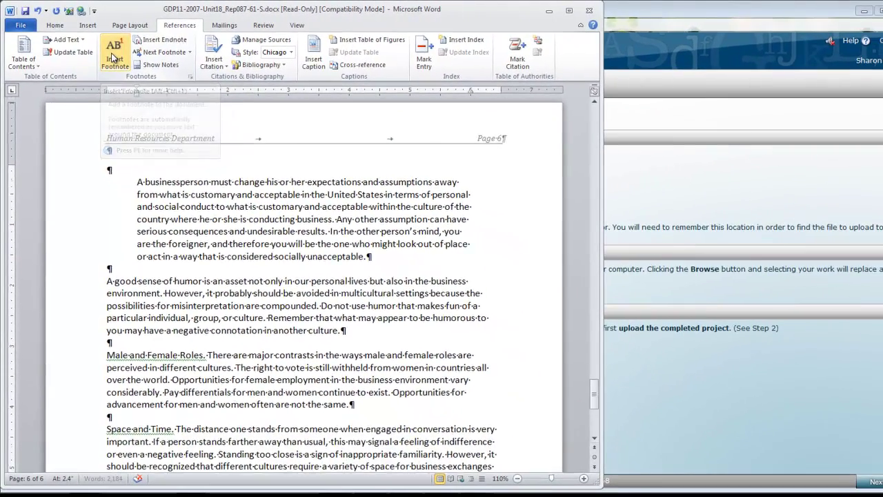
pyautogui.click(113, 59)
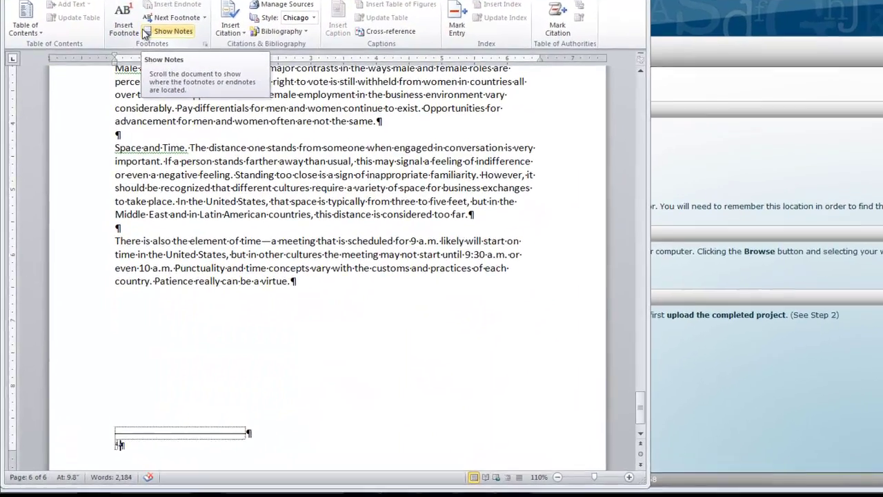
pyautogui.write('Craig Matthews,')
pyautogui.hotkey('ctrl', 'i')
pyautogui.write('Comparing Cultural Differences')
pyautogui.hotkey('ctrl', 'i')
pyautogui.write(', Grant Publishing Company, Los Angeles, 2010, p. 37.')
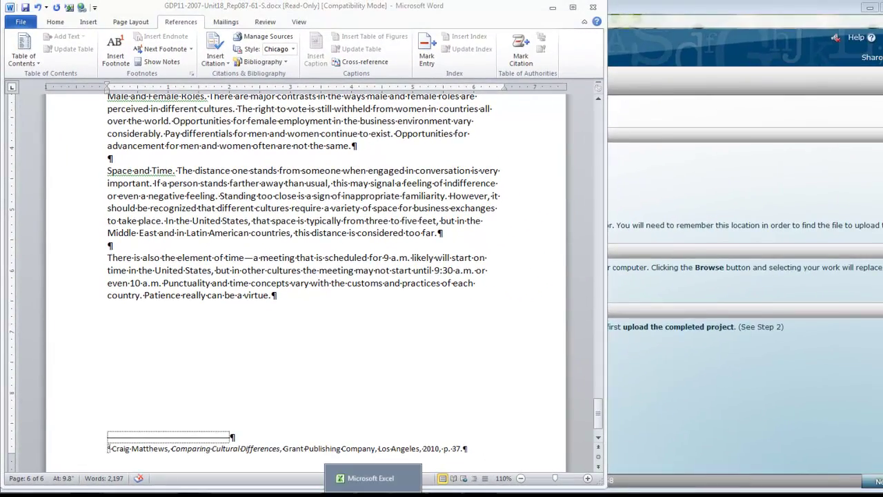
pyautogui.click(372, 483)
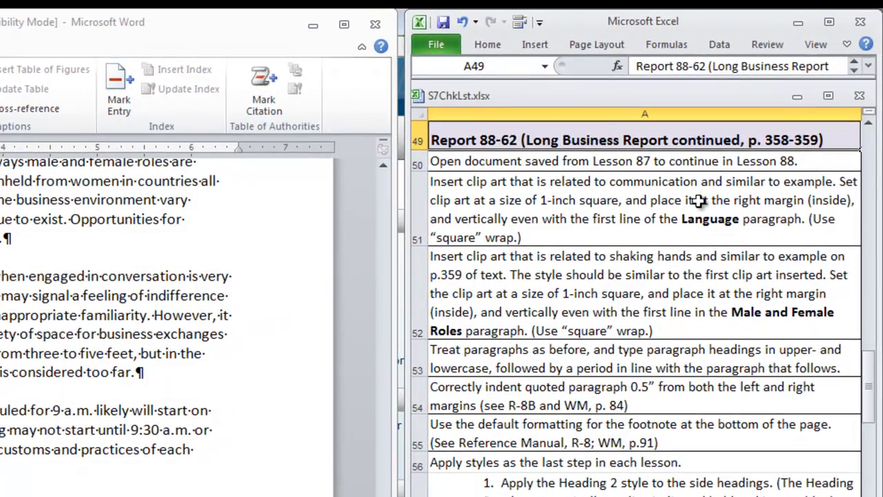
# Return to Word and put the cursor in the Language paragraph on page 5
pyautogui.click(15, 465)
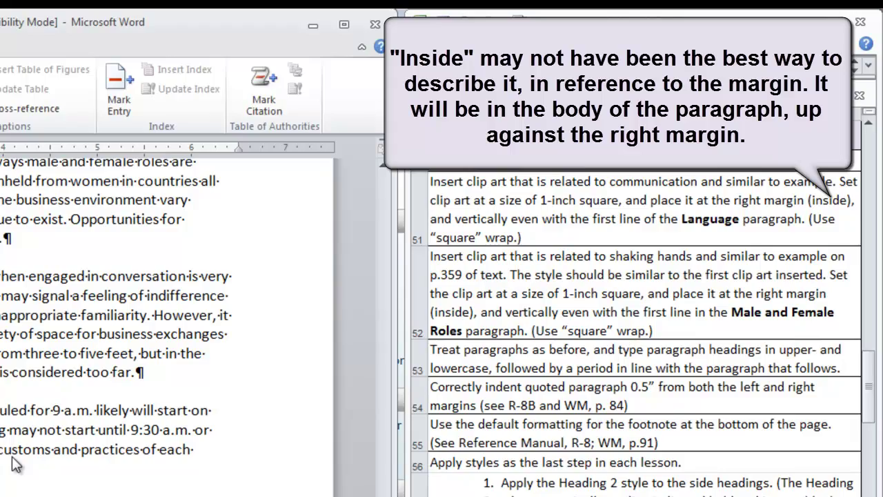
pyautogui.scroll(1, 15, 464)
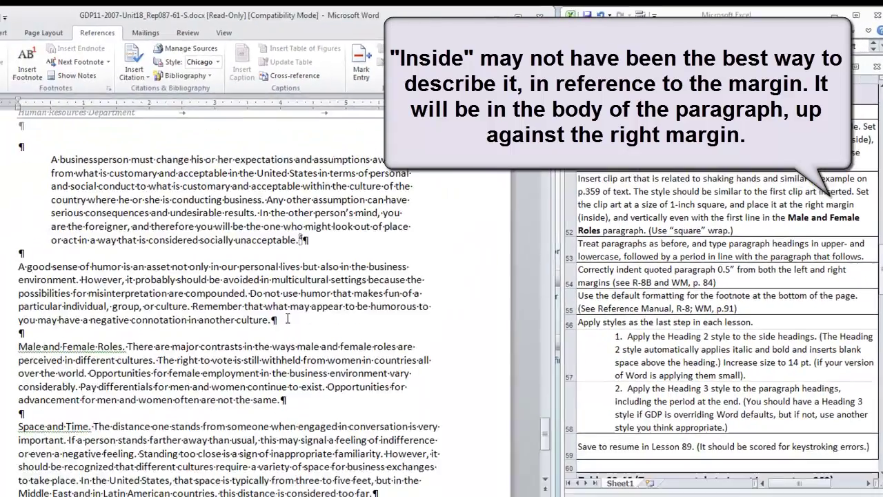
pyautogui.scroll(6, 13, 455)
pyautogui.scroll(2, 349, 287)
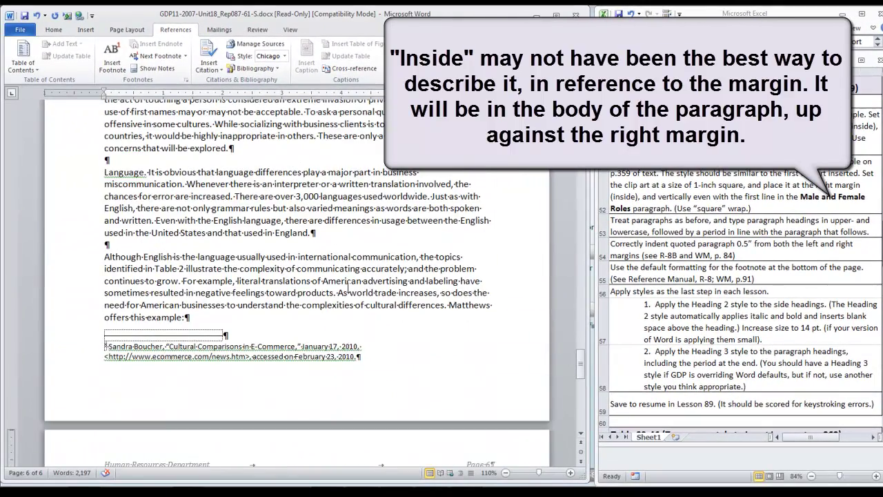
pyautogui.click(421, 174)
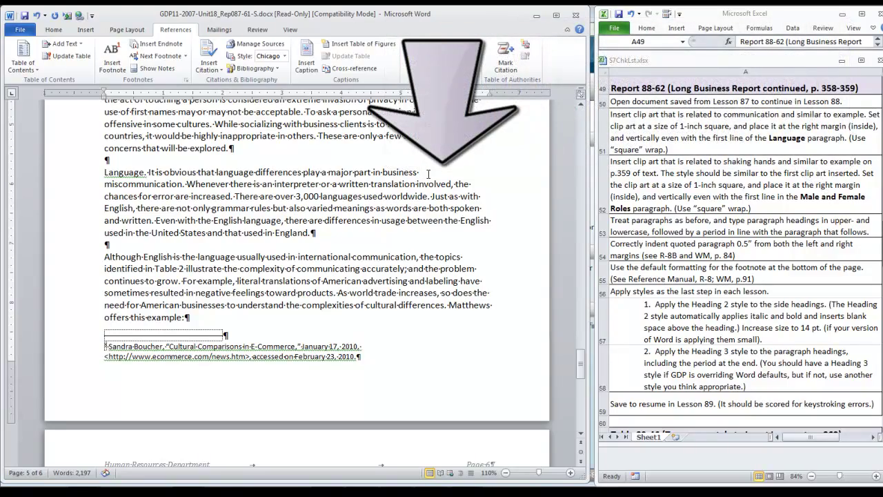
# Search clip art for 'communication' and insert the board-meeting image into the Language paragraph
pyautogui.click(86, 30)
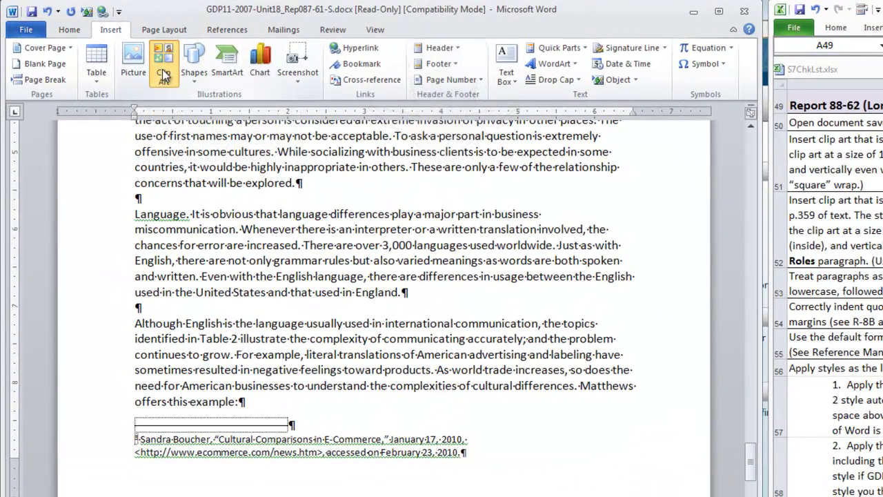
pyautogui.click(164, 76)
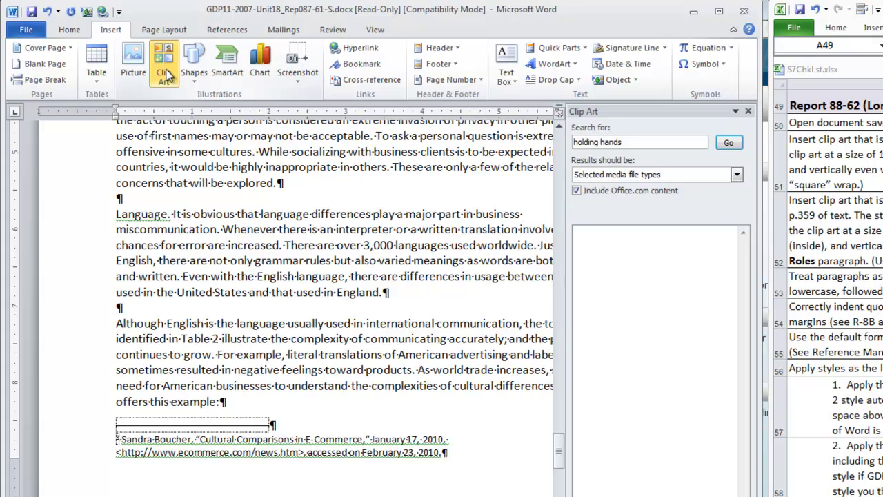
pyautogui.click(586, 145)
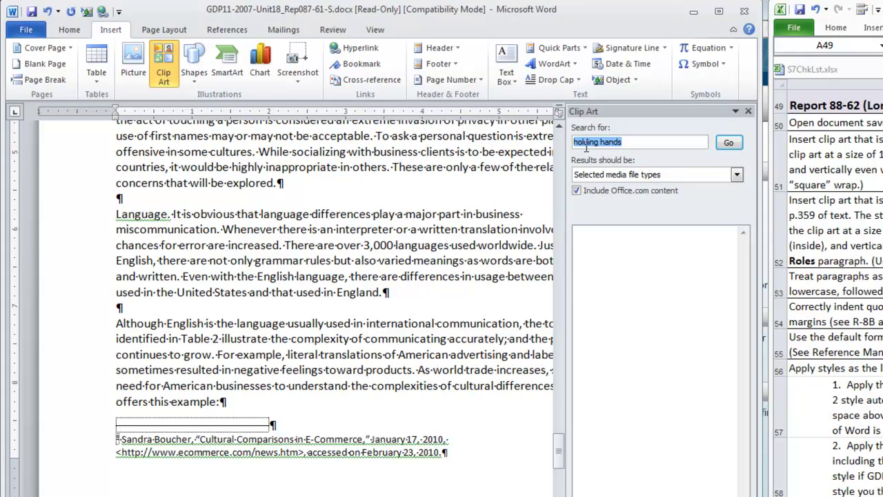
pyautogui.write('communication')
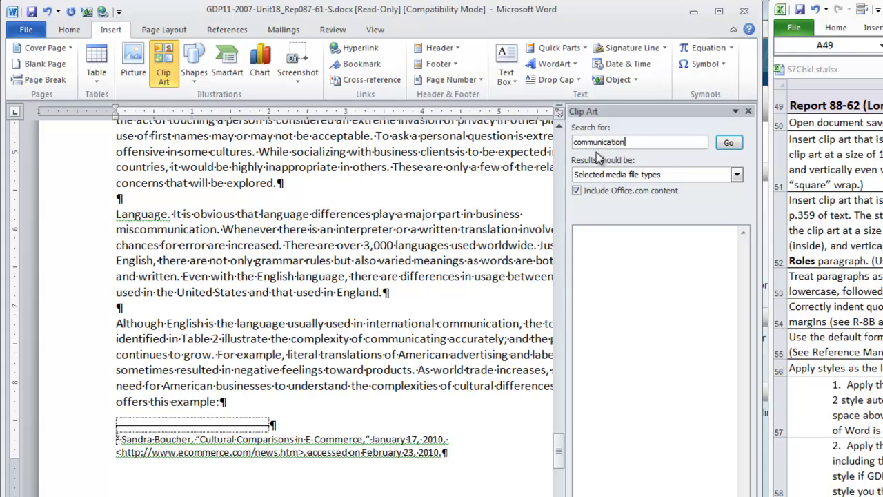
pyautogui.click(728, 143)
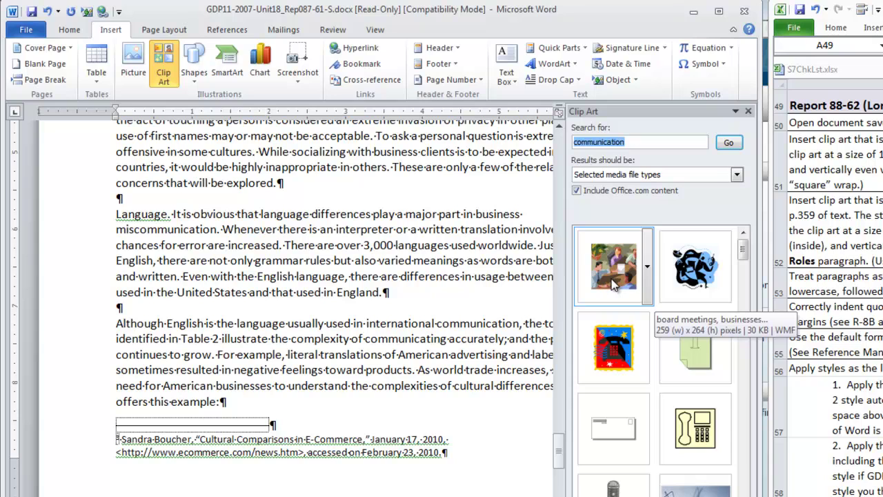
pyautogui.click(613, 285)
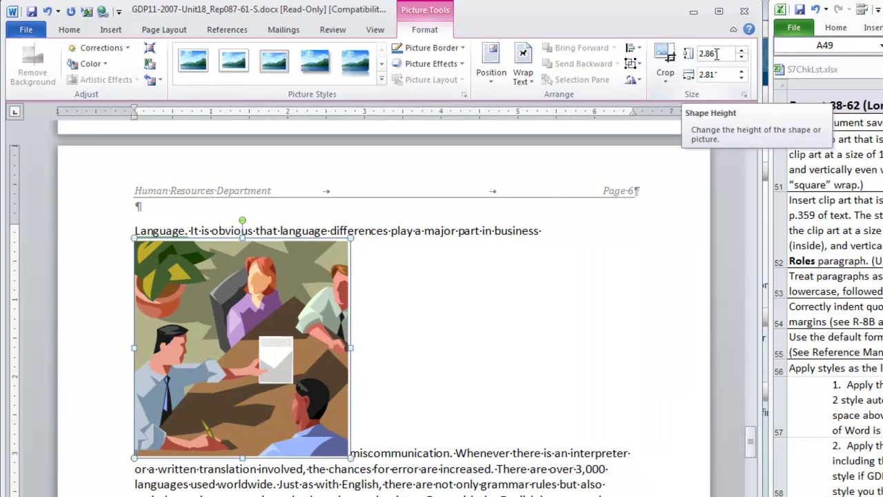
# Set the meeting clip art's height to 1 inch
pyautogui.click(748, 110)
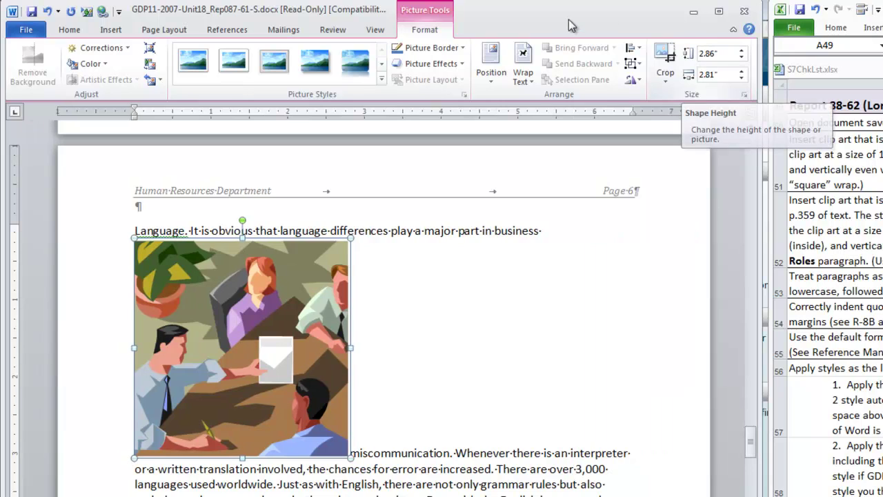
pyautogui.doubleClick(719, 53)
pyautogui.write('1')
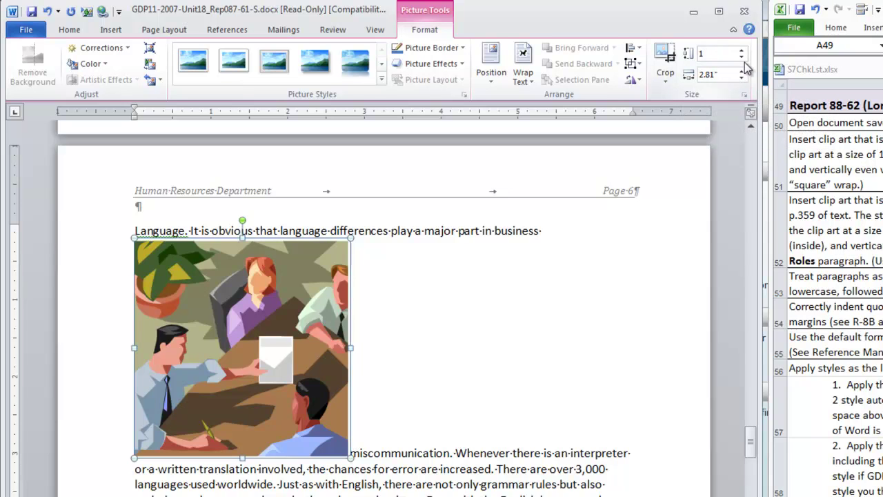
pyautogui.click(720, 76)
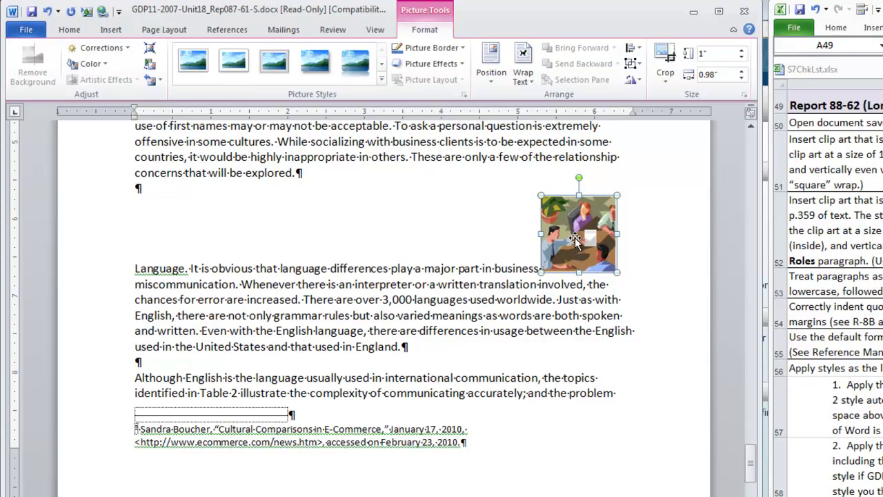
# Wrap text square around the picture and align it at the right margin with the Language line
pyautogui.rightClick(575, 237)
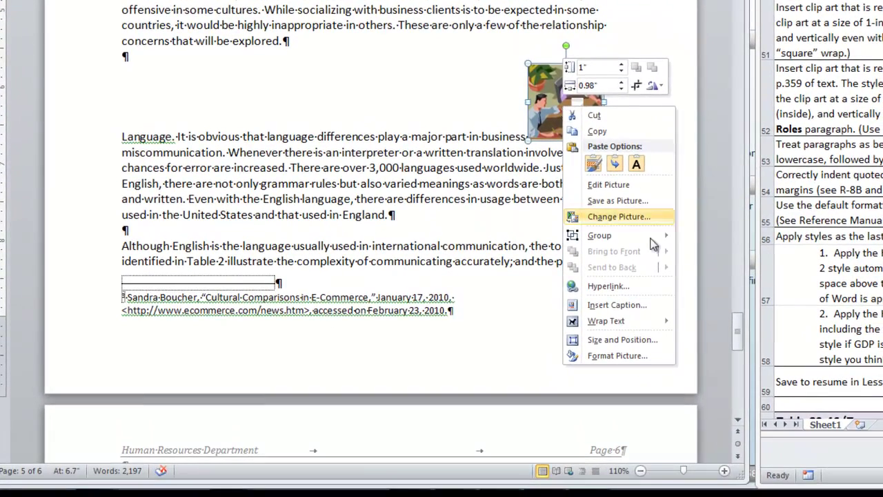
pyautogui.moveTo(619, 323)
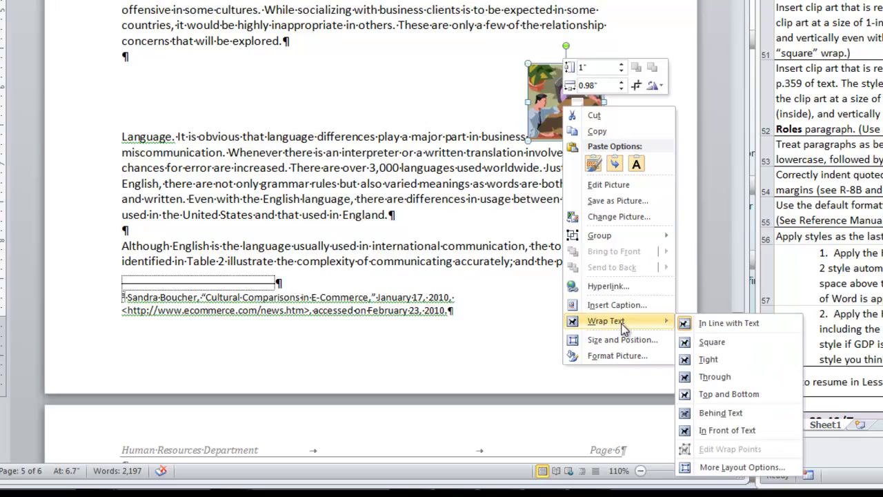
pyautogui.click(707, 343)
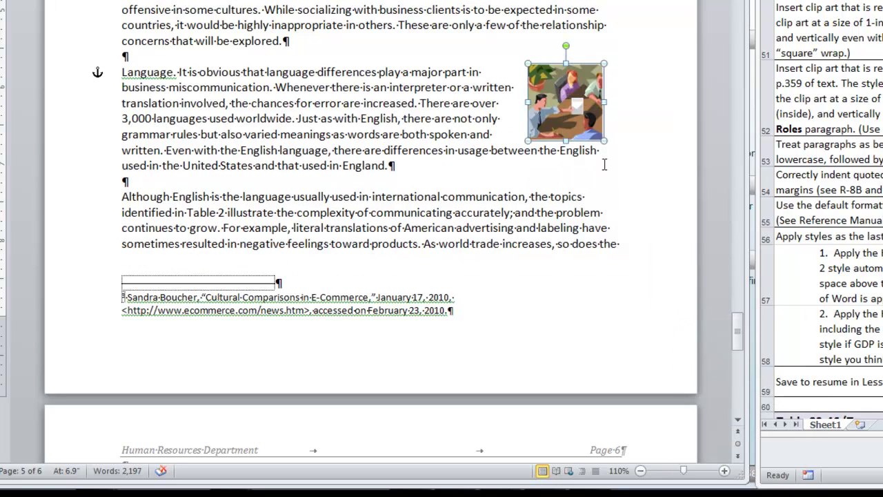
pyautogui.moveTo(561, 102); pyautogui.dragTo(564, 101)
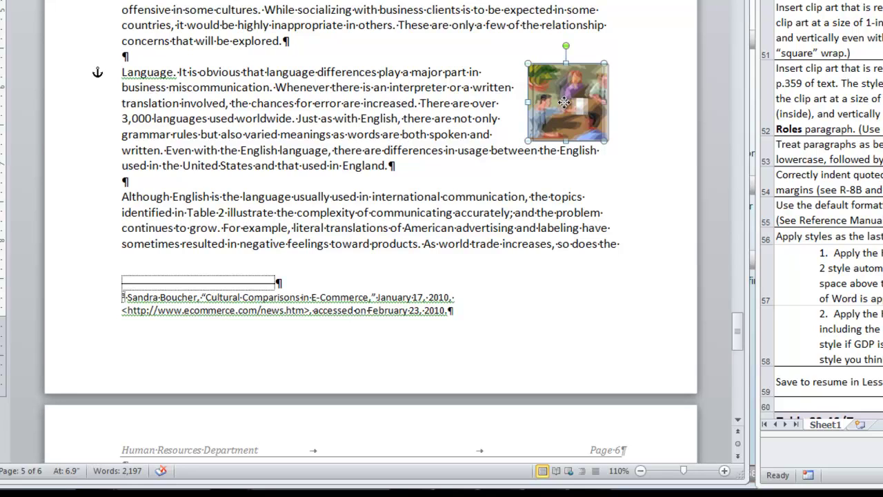
pyautogui.moveTo(565, 102); pyautogui.dragTo(563, 102)
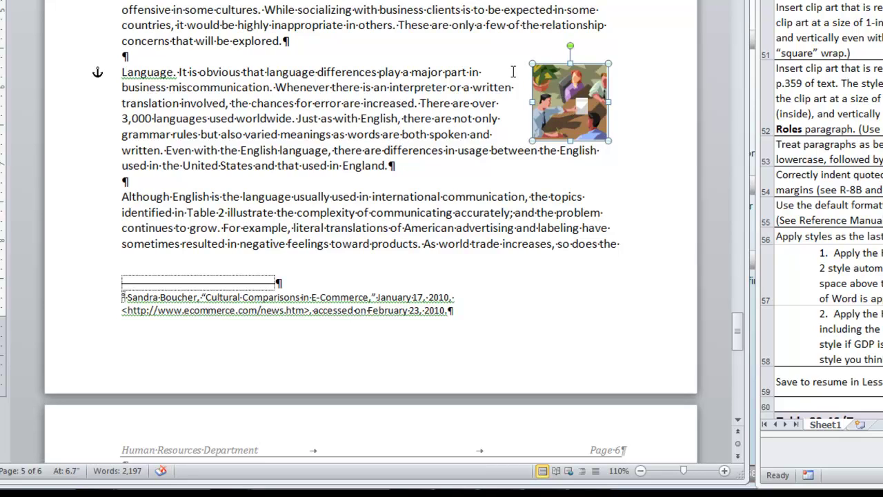
pyautogui.moveTo(557, 92); pyautogui.dragTo(563, 95)
pyautogui.click(587, 309)
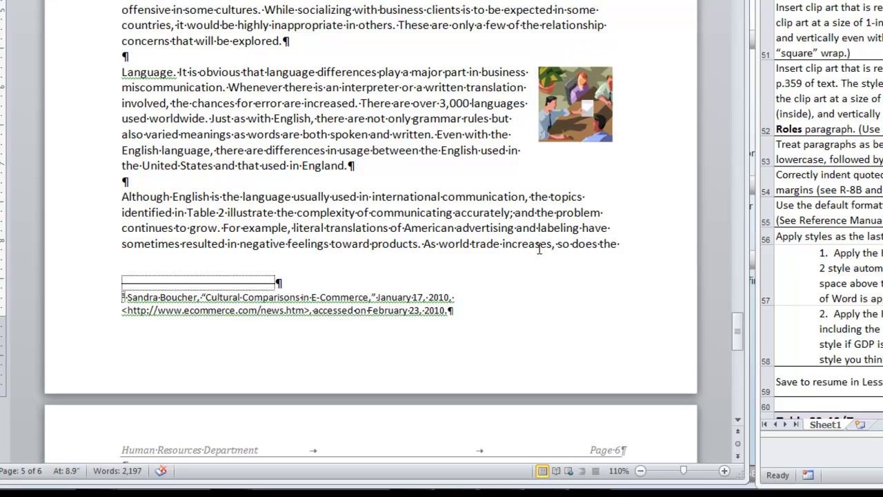
# Search clip art for 'shaking hands' with the cursor in the Male and Female Roles paragraph
pyautogui.click(540, 250)
pyautogui.scroll(-5, 540, 252)
pyautogui.scroll(-11, 539, 252)
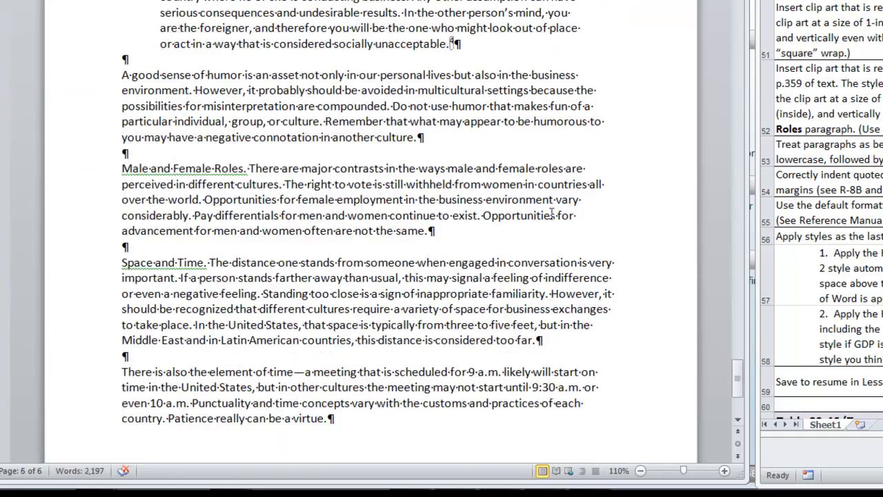
pyautogui.click(588, 171)
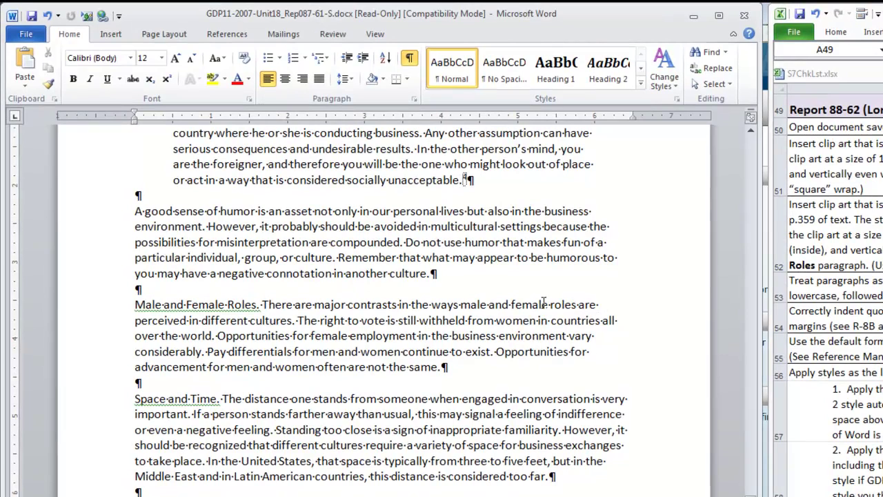
pyautogui.click(111, 35)
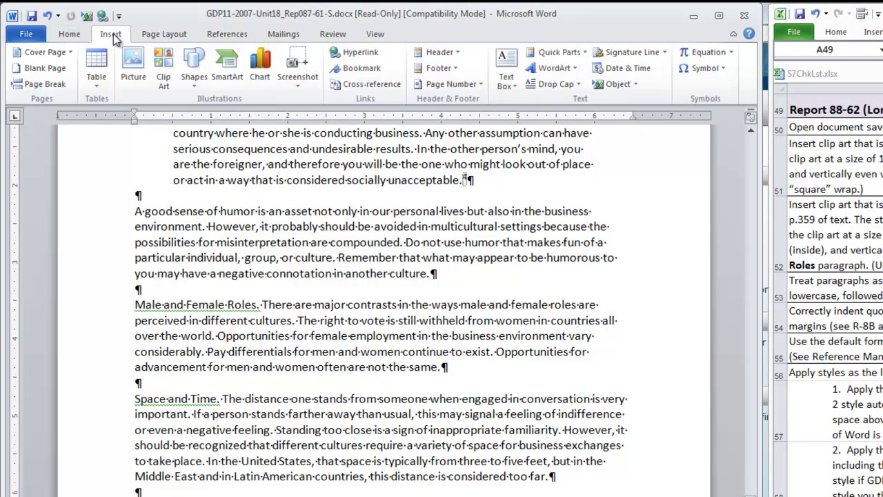
pyautogui.click(163, 63)
pyautogui.moveTo(625, 147); pyautogui.dragTo(570, 147)
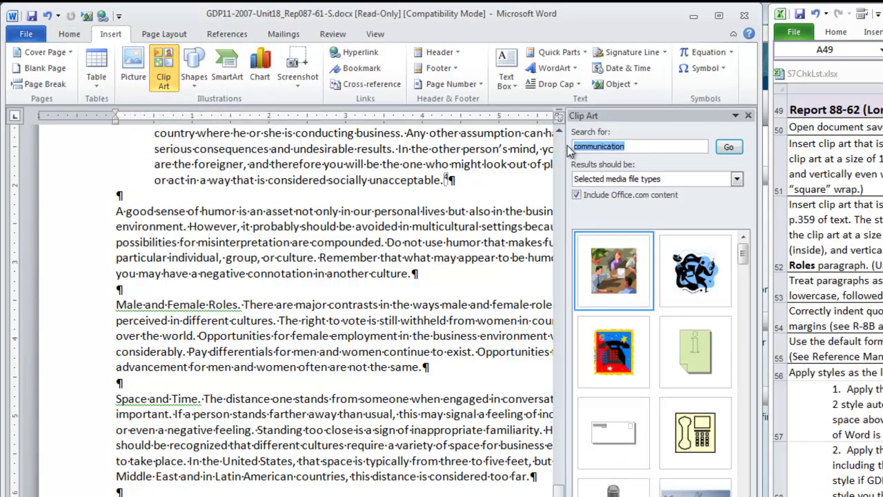
pyautogui.write('shaking')
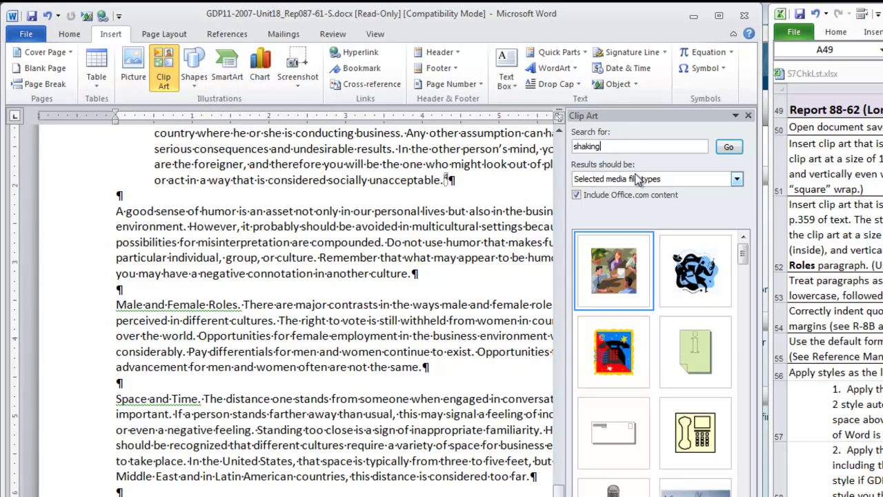
pyautogui.write(' hands')
pyautogui.click(740, 149)
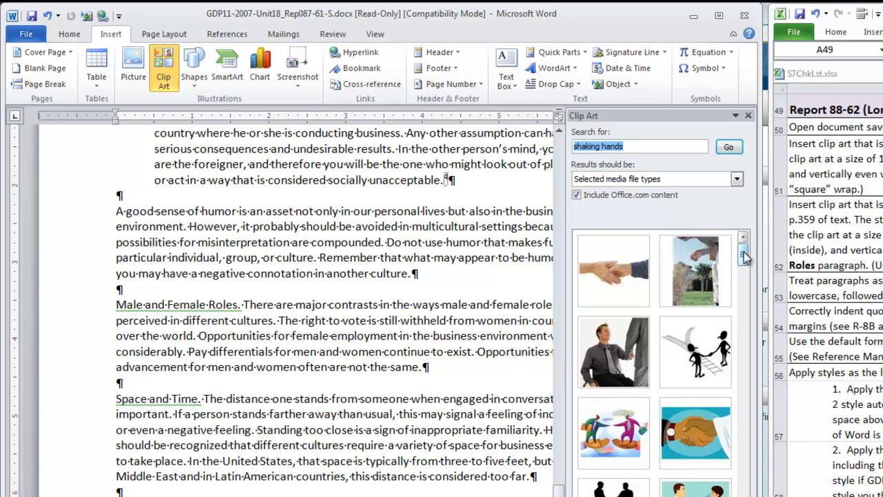
# Insert the handshake image and set its height to 1 inch
pyautogui.moveTo(744, 256); pyautogui.dragTo(745, 261)
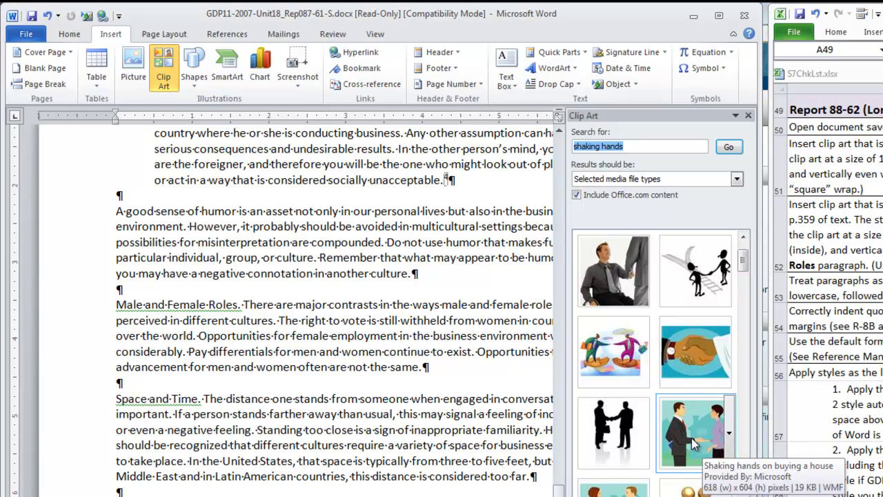
pyautogui.click(694, 435)
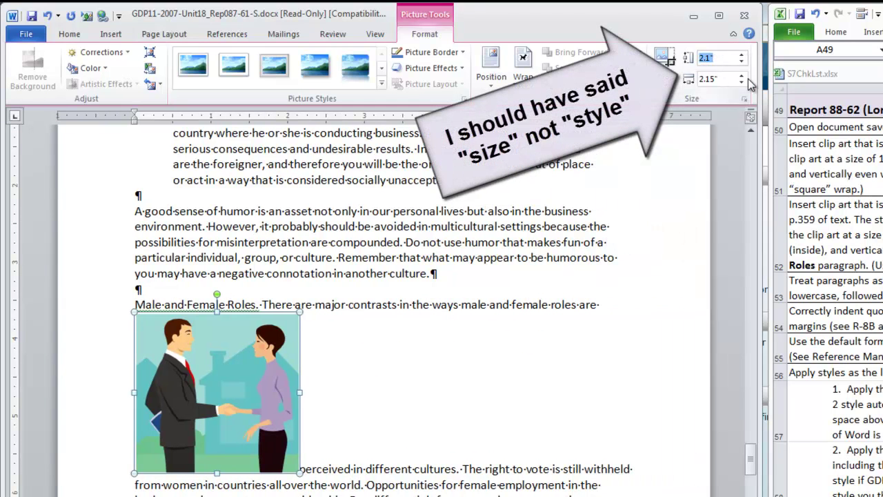
pyautogui.write('1')
pyautogui.press('Return')
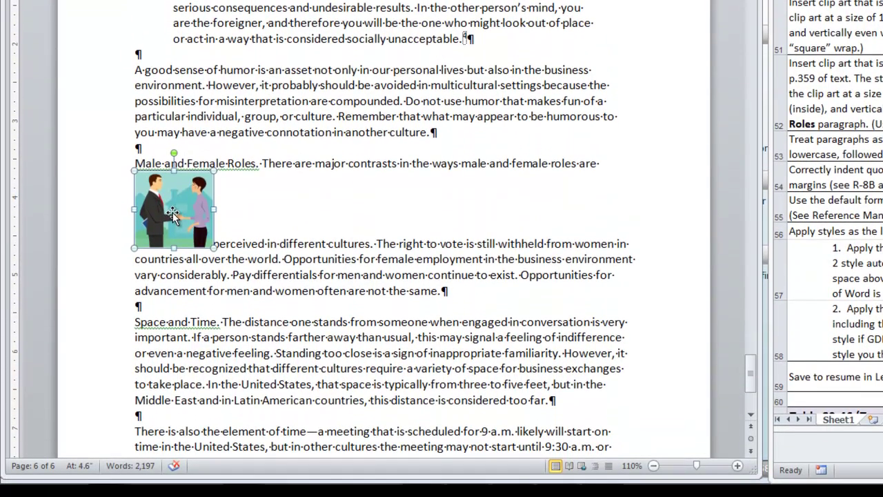
# Wrap the handshake picture square and move it to the right margin beside Male and Female Roles
pyautogui.rightClick(172, 215)
pyautogui.moveTo(274, 430)
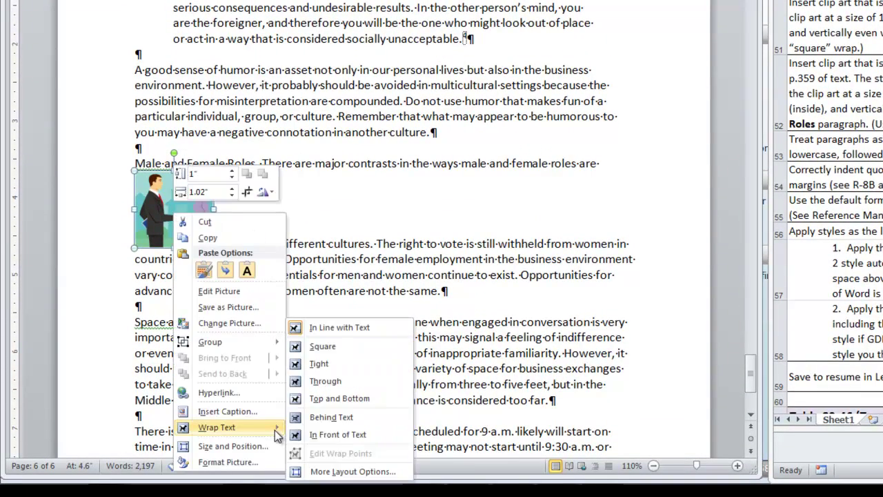
pyautogui.click(321, 346)
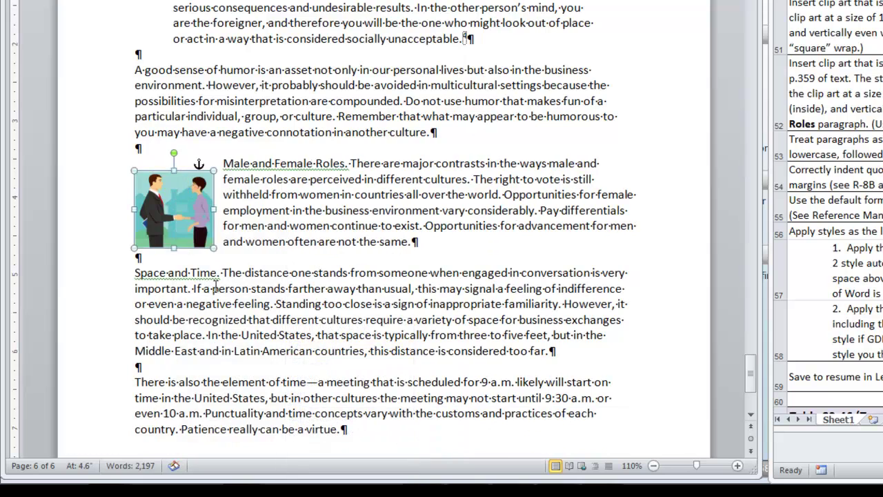
pyautogui.moveTo(169, 204); pyautogui.dragTo(590, 193)
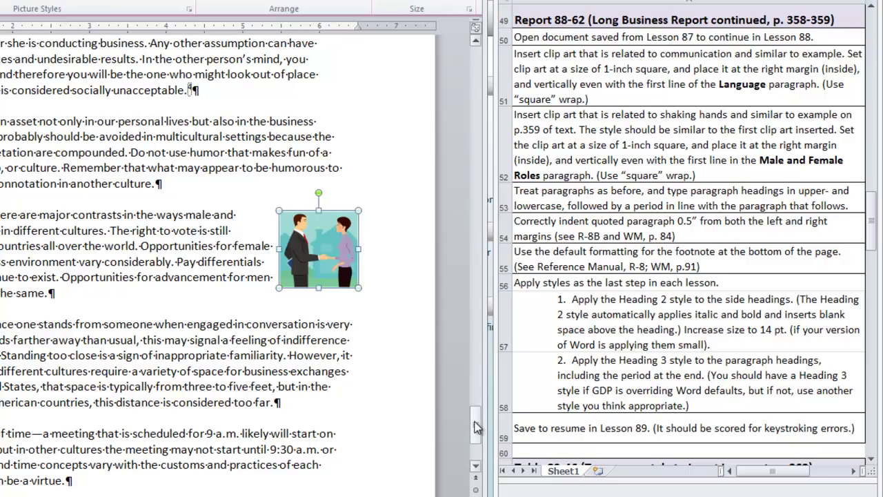
# Apply Heading 3 to the Conflict Resolution, Intimacy in Relationships and Language paragraph headings
pyautogui.moveTo(476, 426); pyautogui.dragTo(480, 358)
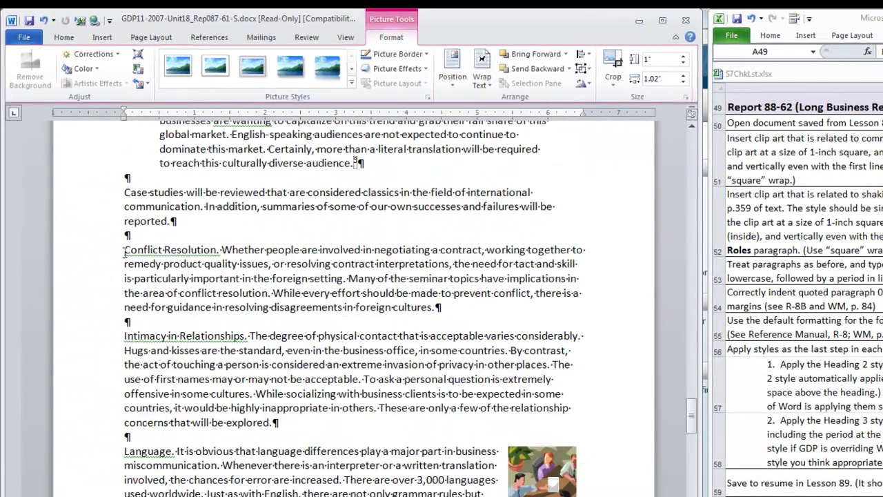
pyautogui.moveTo(124, 250); pyautogui.dragTo(207, 249)
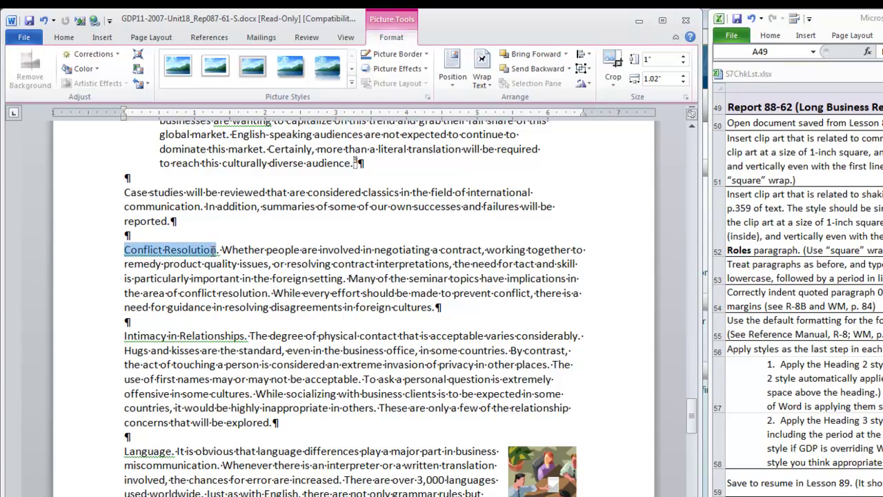
pyautogui.click(63, 37)
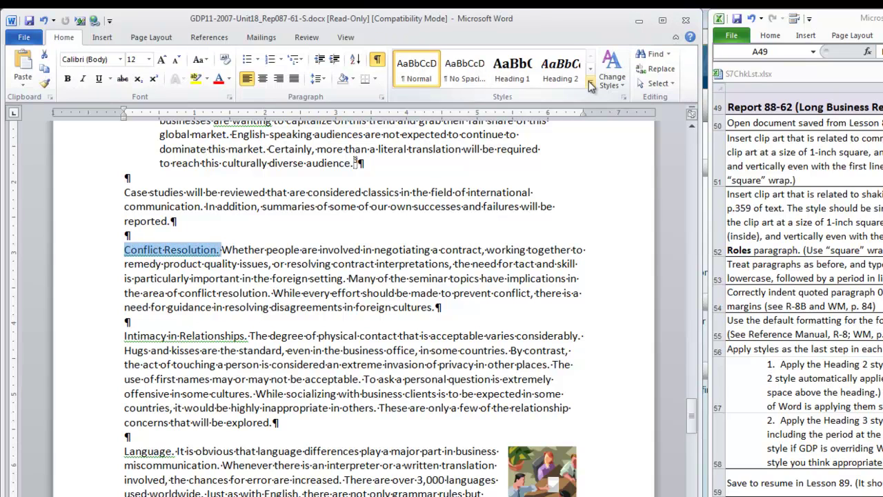
pyautogui.click(590, 88)
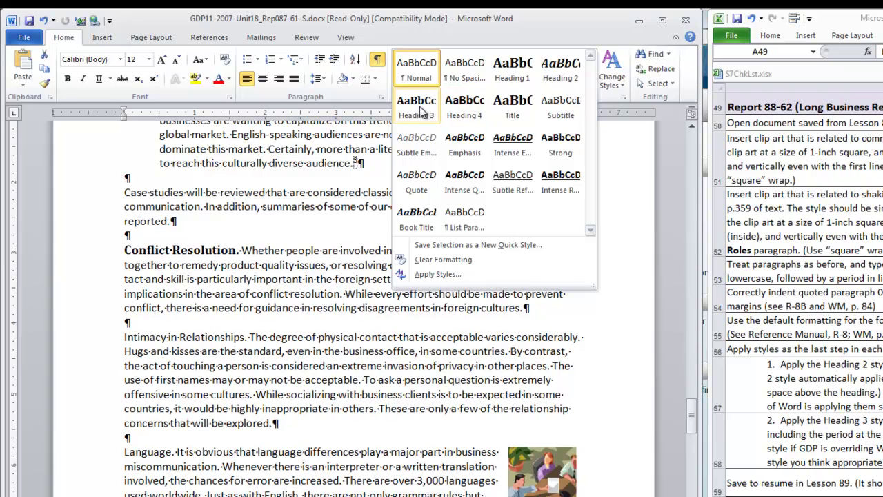
pyautogui.click(420, 113)
pyautogui.moveTo(124, 337); pyautogui.dragTo(248, 336)
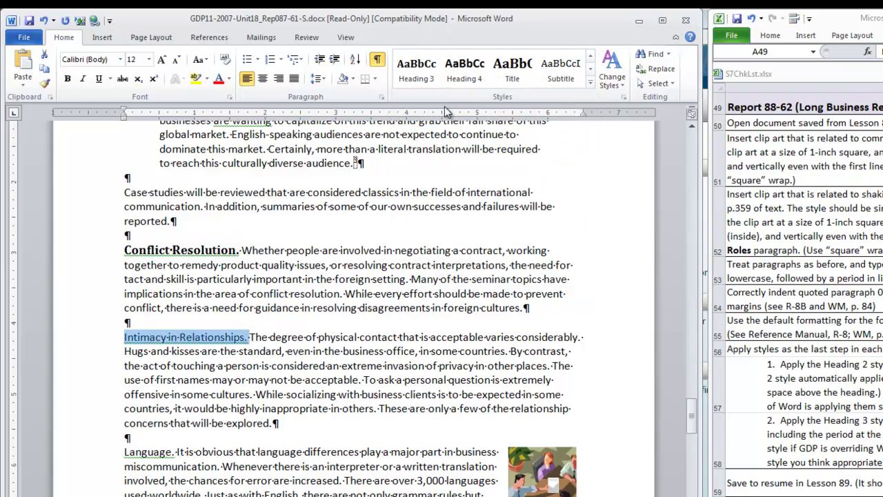
pyautogui.click(411, 74)
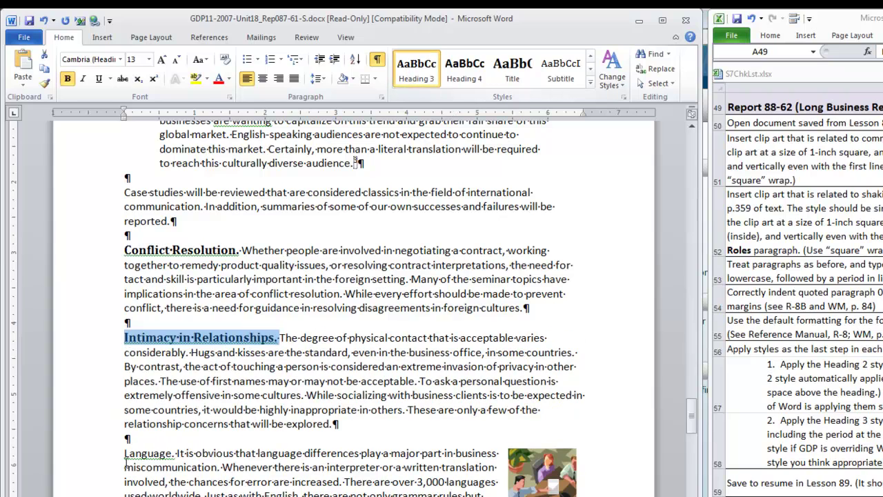
pyautogui.moveTo(124, 454); pyautogui.dragTo(174, 452)
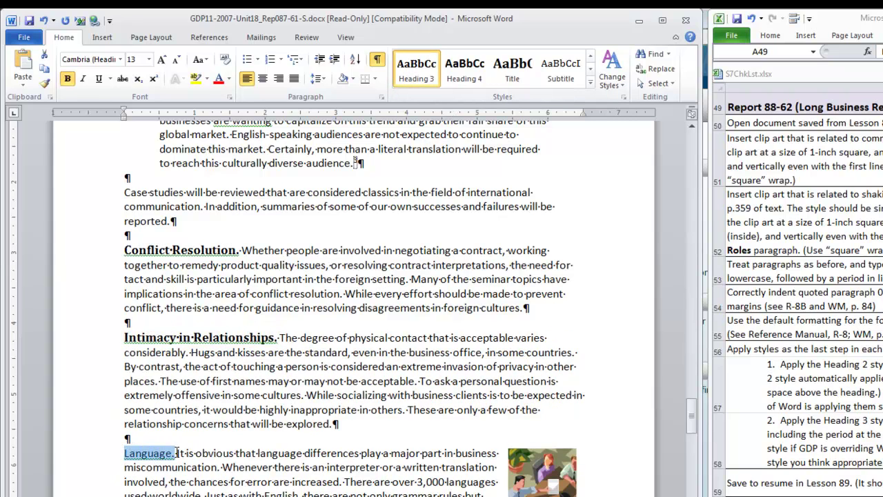
pyautogui.click(414, 71)
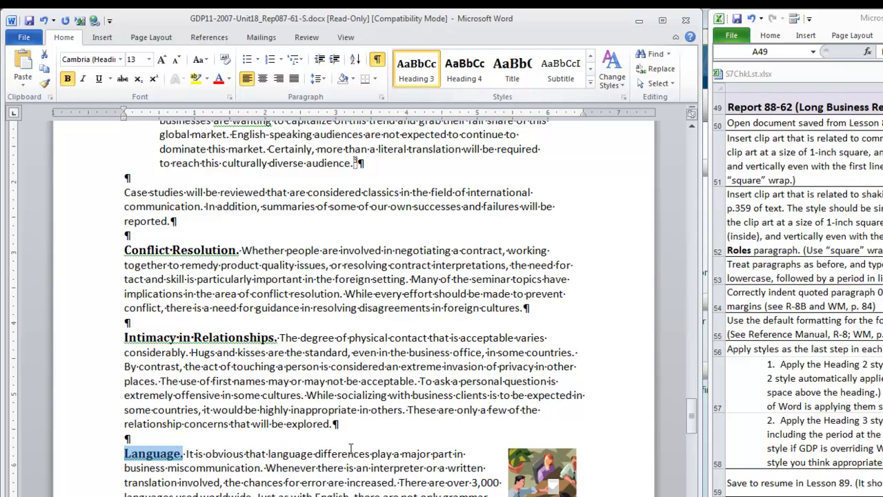
# Apply Heading 3 to the Male and Female Roles and Space and Time headings
pyautogui.scroll(-6, 351, 449)
pyautogui.scroll(-10, 318, 435)
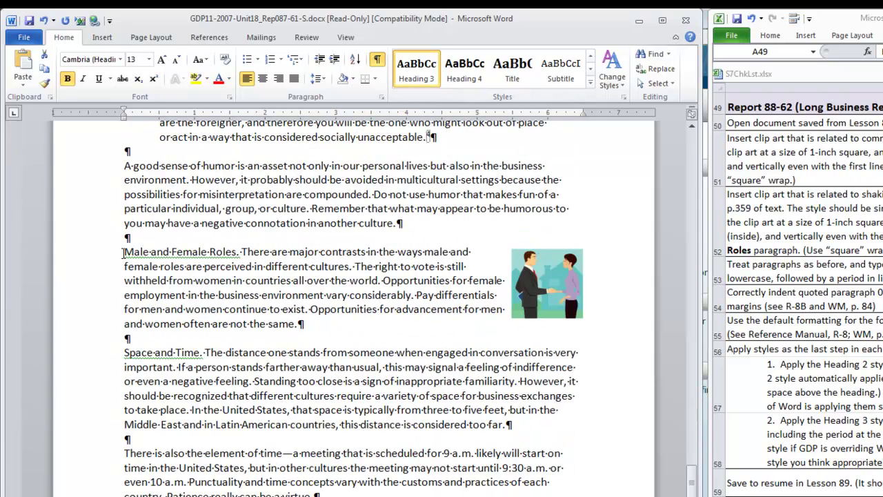
pyautogui.moveTo(125, 253); pyautogui.dragTo(227, 251)
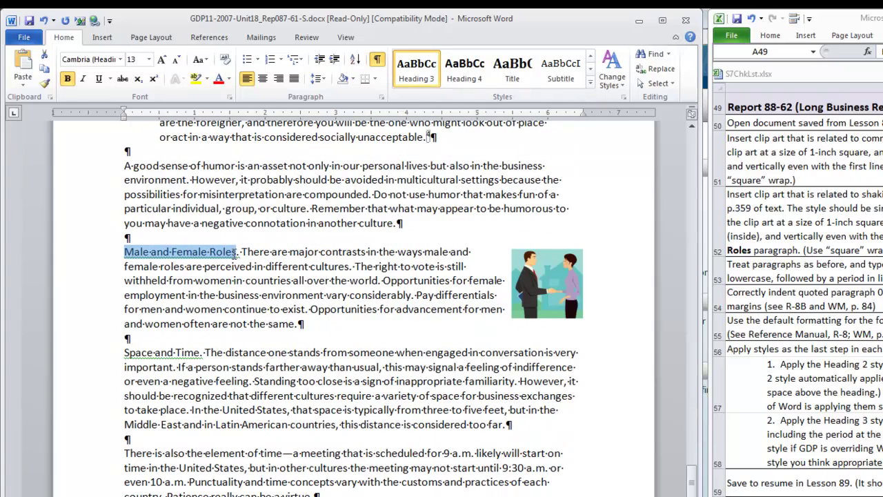
pyautogui.click(407, 71)
pyautogui.click(125, 353)
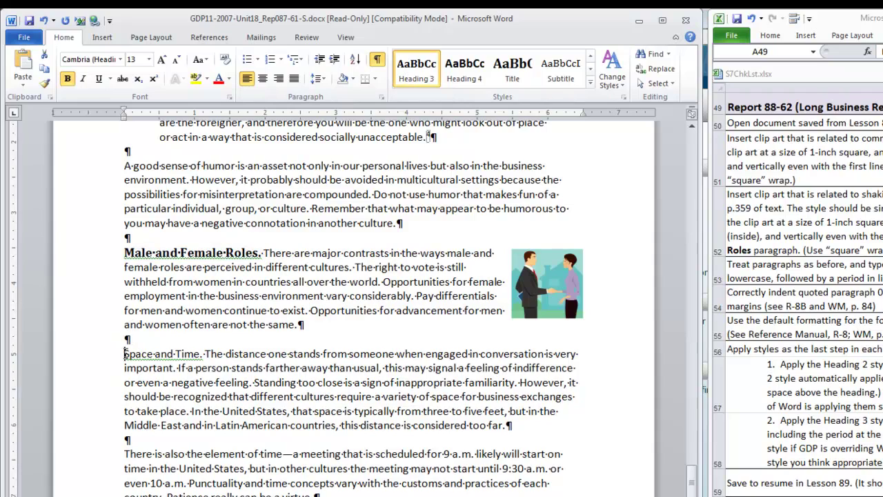
pyautogui.moveTo(124, 354); pyautogui.dragTo(205, 354)
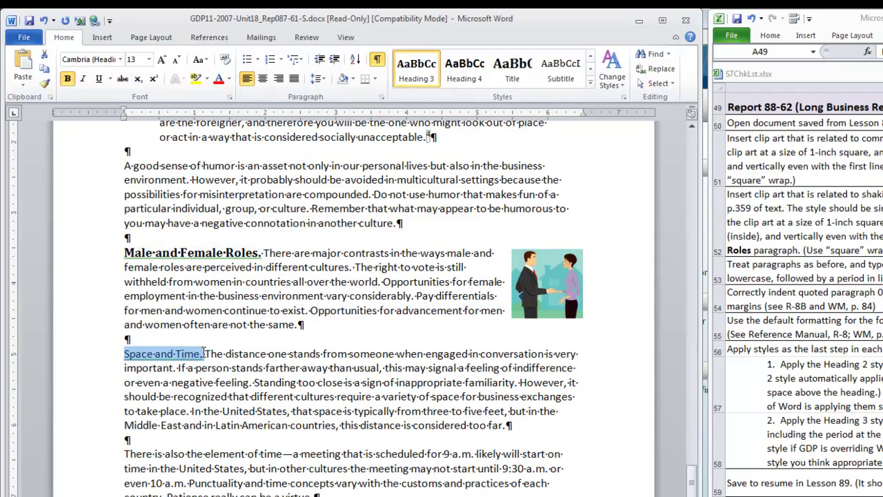
pyautogui.click(410, 73)
pyautogui.scroll(10, 353, 307)
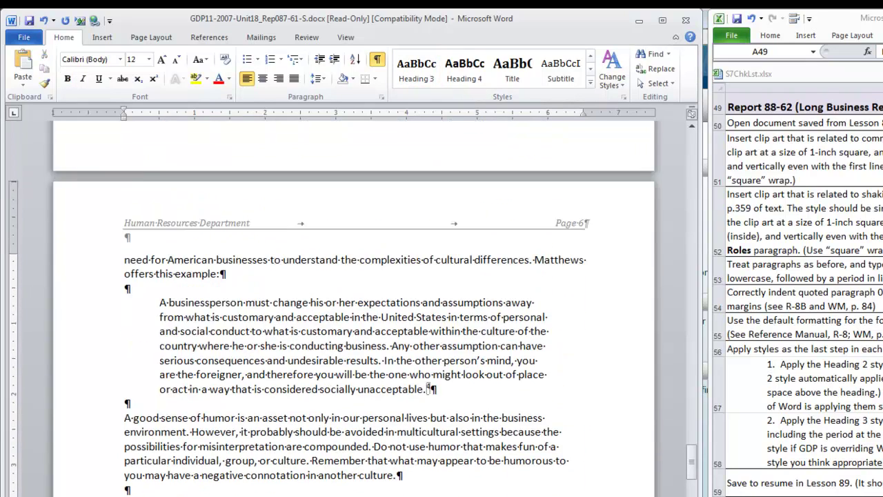
pyautogui.scroll(8, 354, 161)
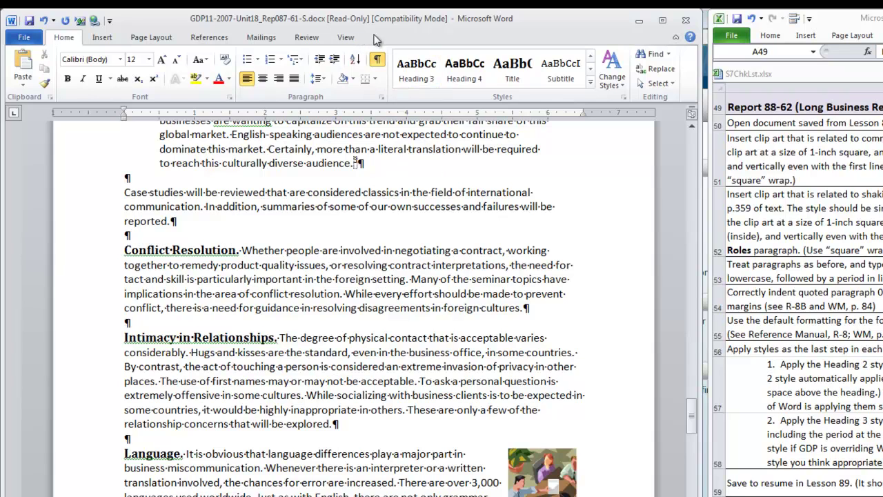
# Save the report as GDP11-2007-Unit18_Rep087-61-S.docx in Documents > 119 > 119-GDP11e-Docs
pyautogui.press('F12')
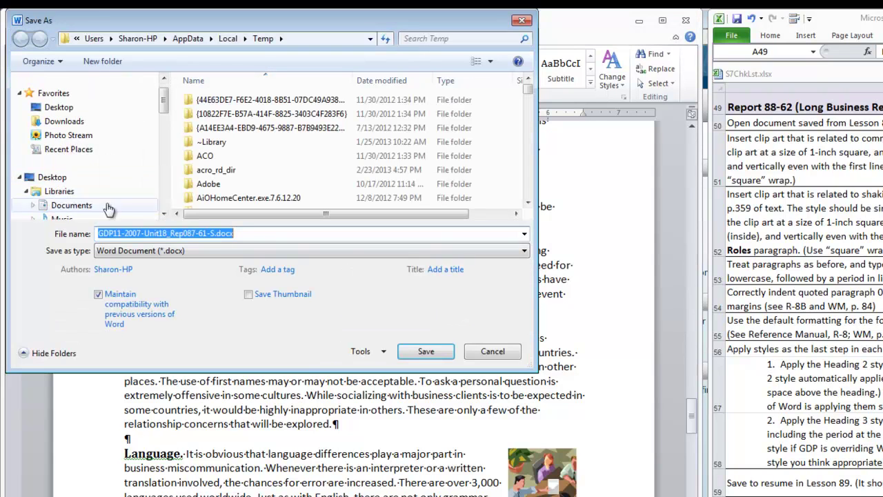
pyautogui.click(69, 206)
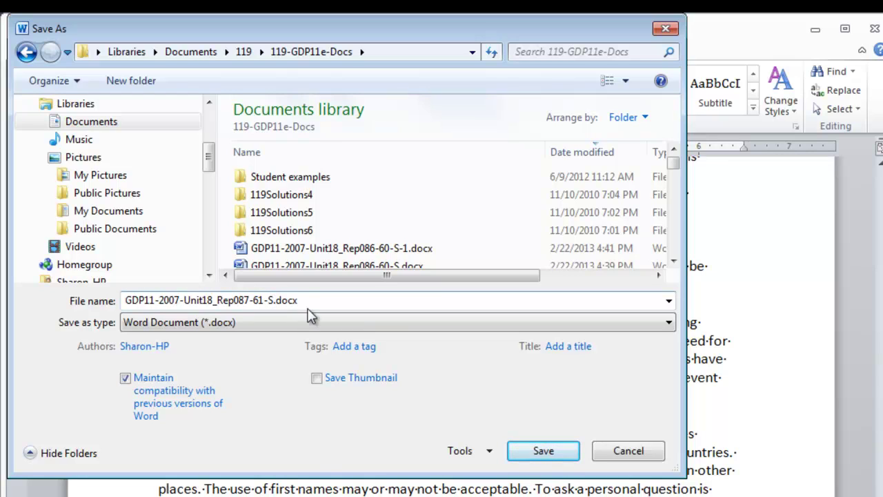
pyautogui.click(542, 459)
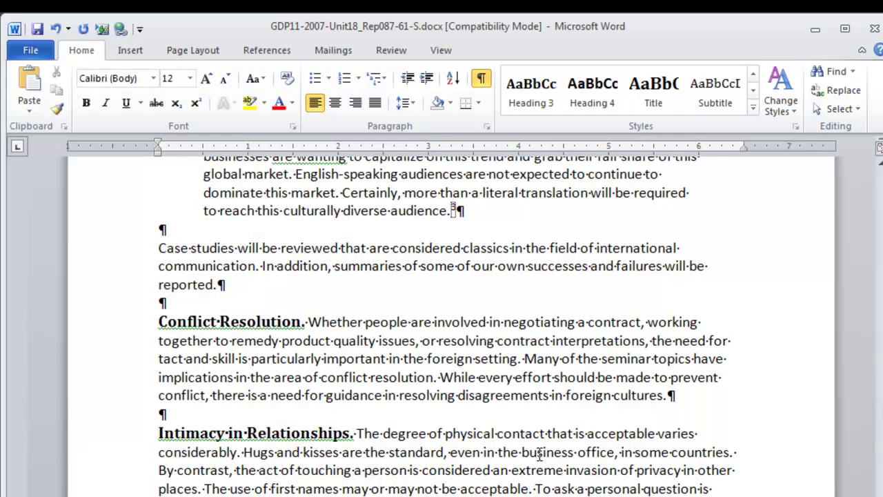
pyautogui.hotkey('alt', 'Tab')
# Choose GDP11-2007-Unit18_Rep087-61-S.docx as the file to upload to GDP for scoring
pyautogui.click(556, 449)
pyautogui.click(485, 251)
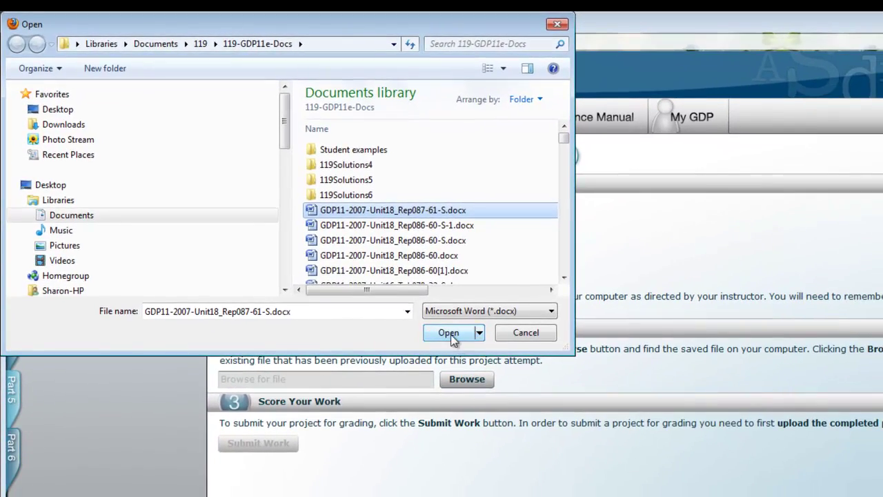
pyautogui.click(531, 392)
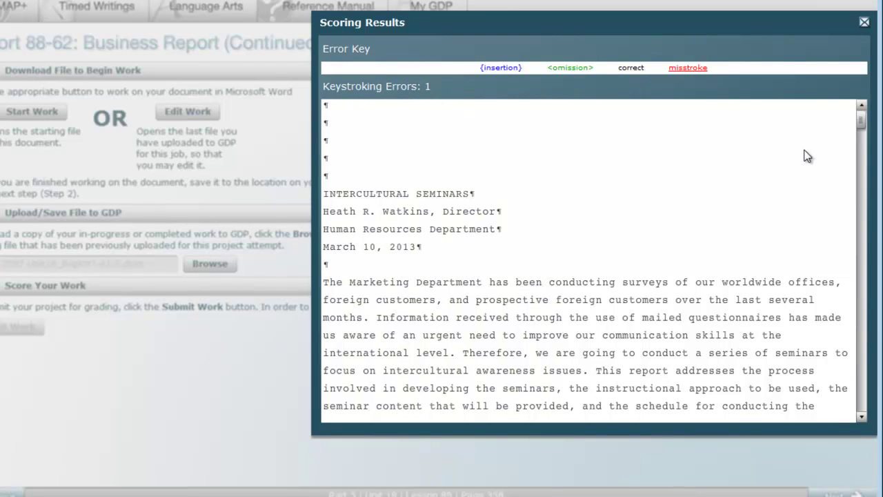
# Review the scored report text and close the Scoring Results window
pyautogui.moveTo(861, 122); pyautogui.dragTo(871, 246)
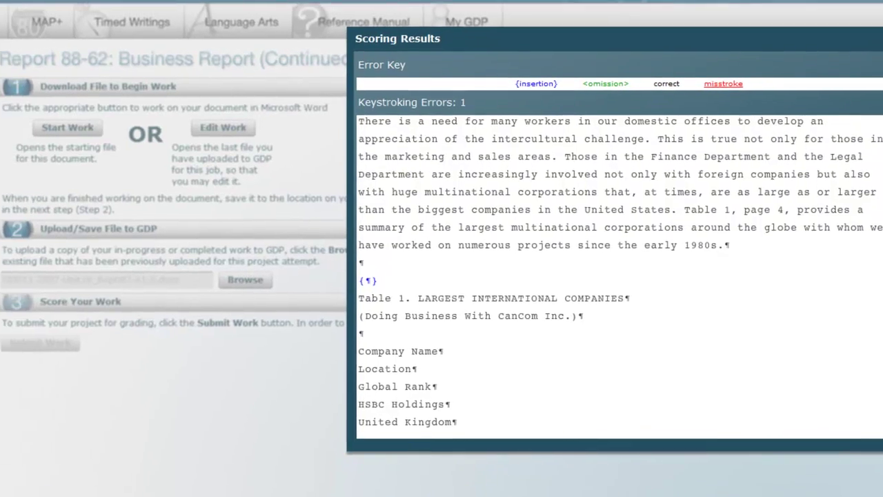
pyautogui.click(863, 25)
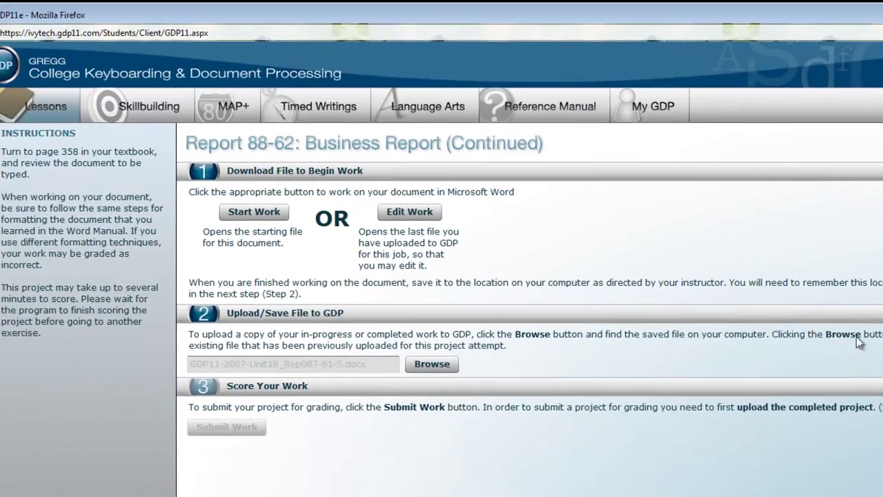